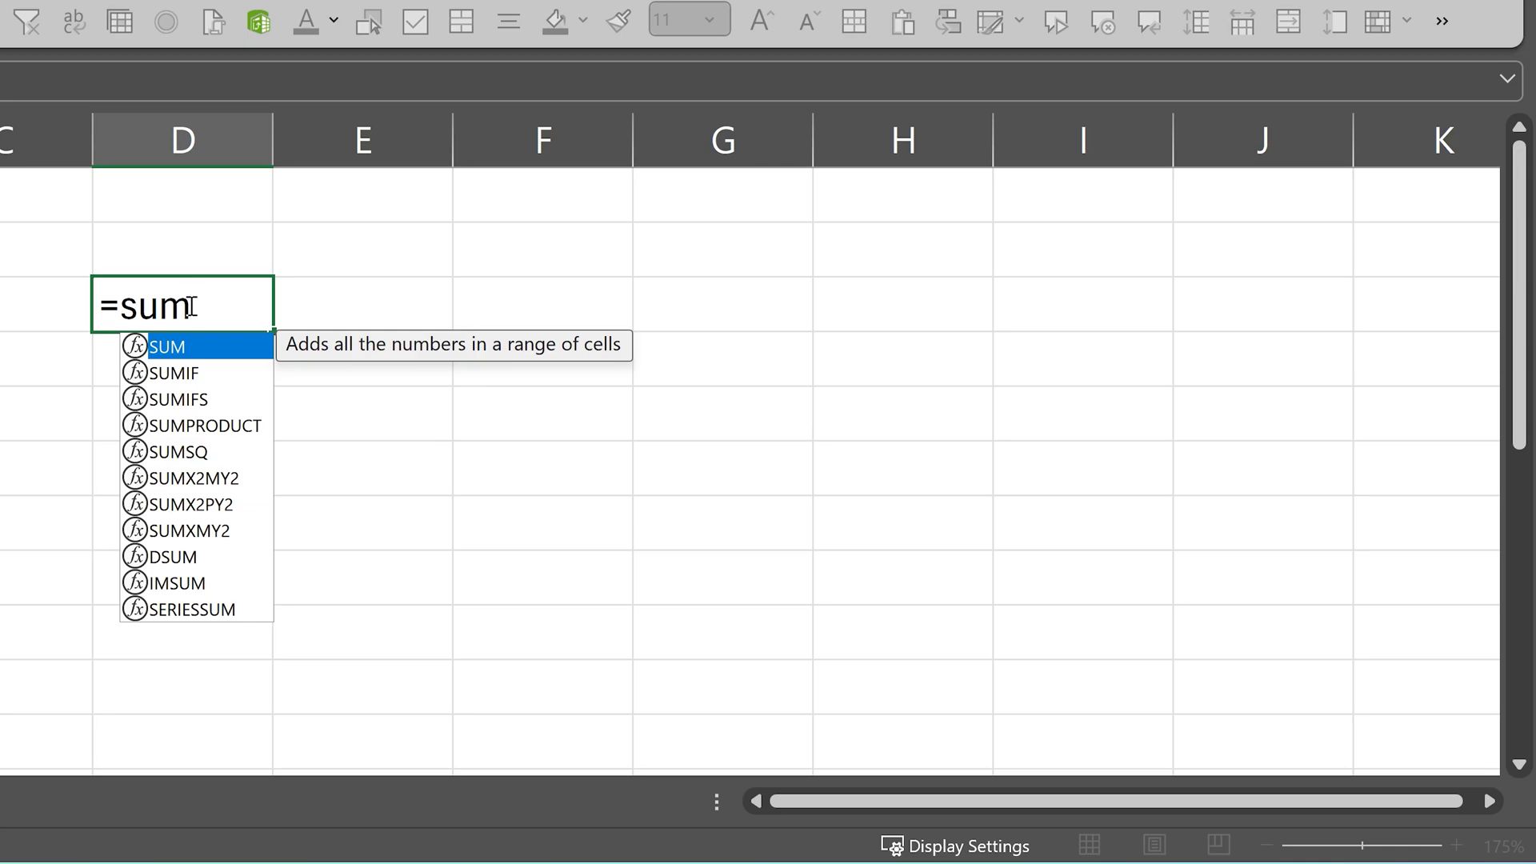
# - Move down the =sum autocomplete list to the SUMSQ suggestion
pyautogui.press('Down')
pyautogui.press('Down')
pyautogui.press('Down')
pyautogui.press('Down')
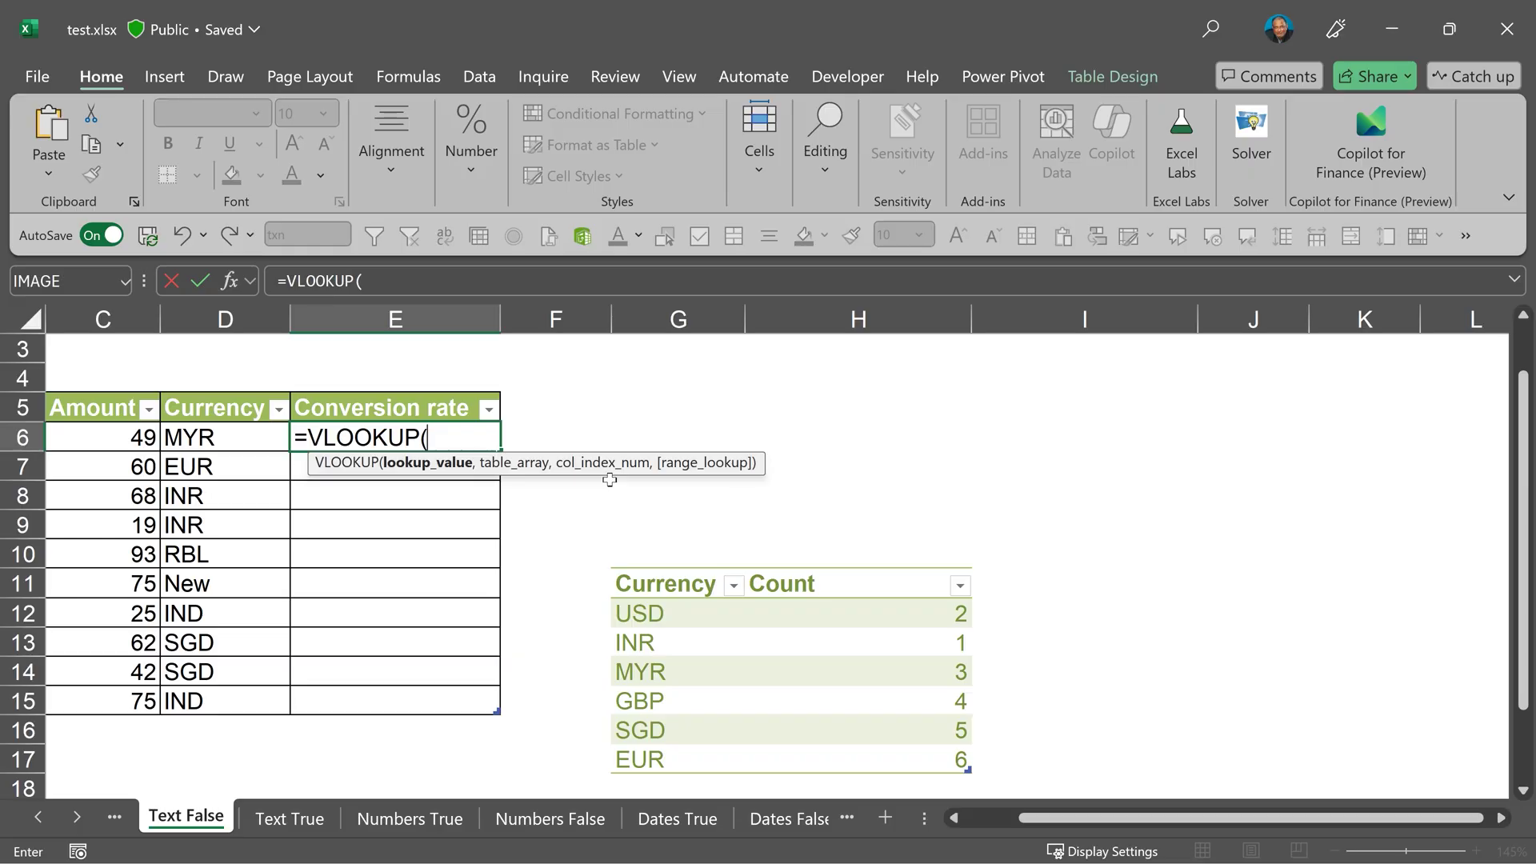
# - Open VLOOKUP's Function Arguments with Ctrl+A, cancel it, then autocomplete =VLOOKUP( from =VL
pyautogui.hotkey('ctrl', 'a')
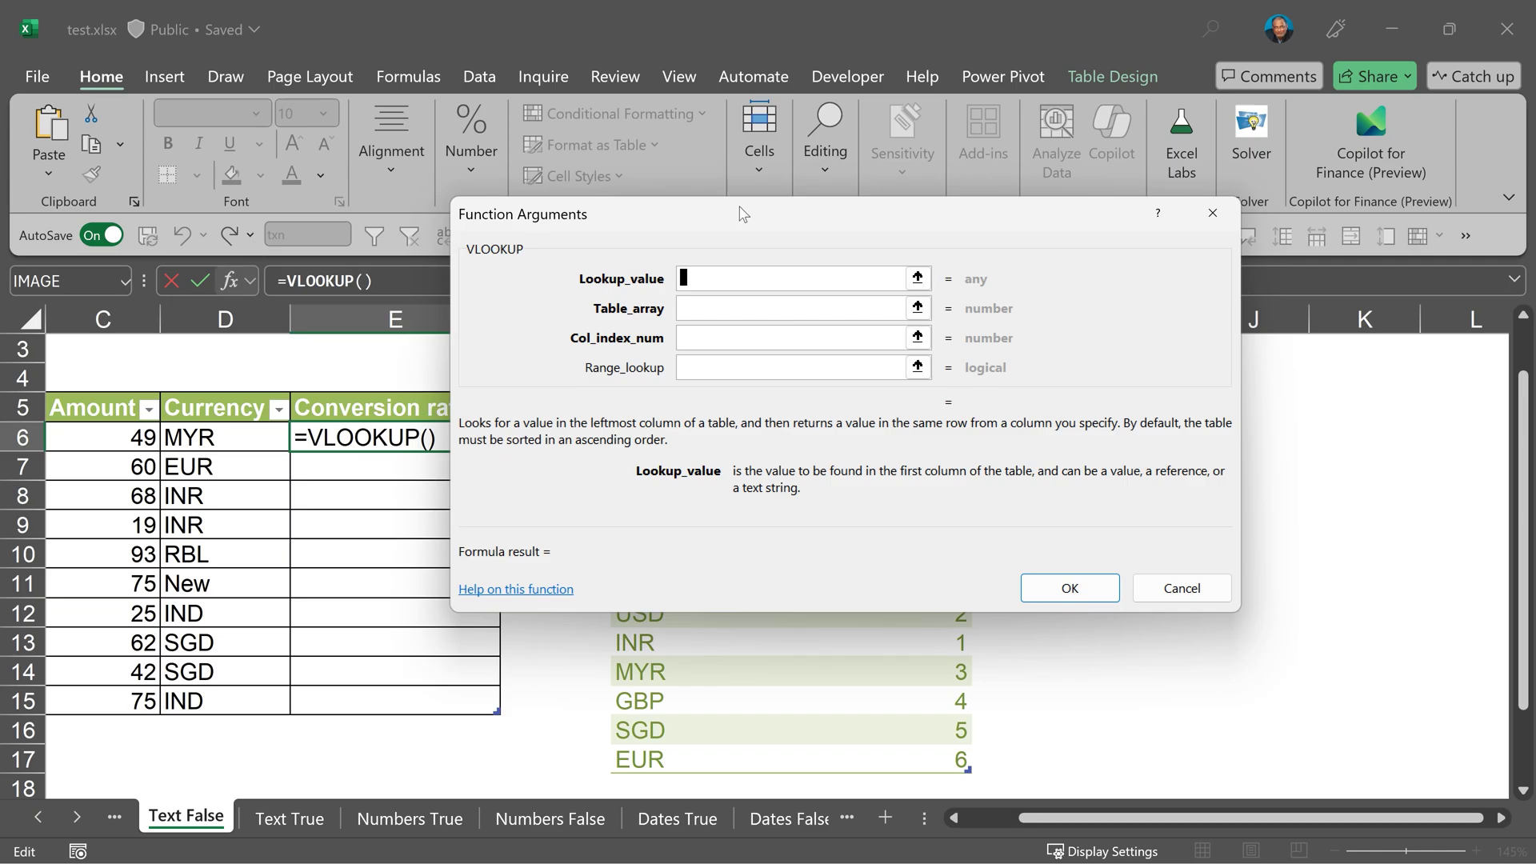
pyautogui.press('Escape')
pyautogui.write('=VL')
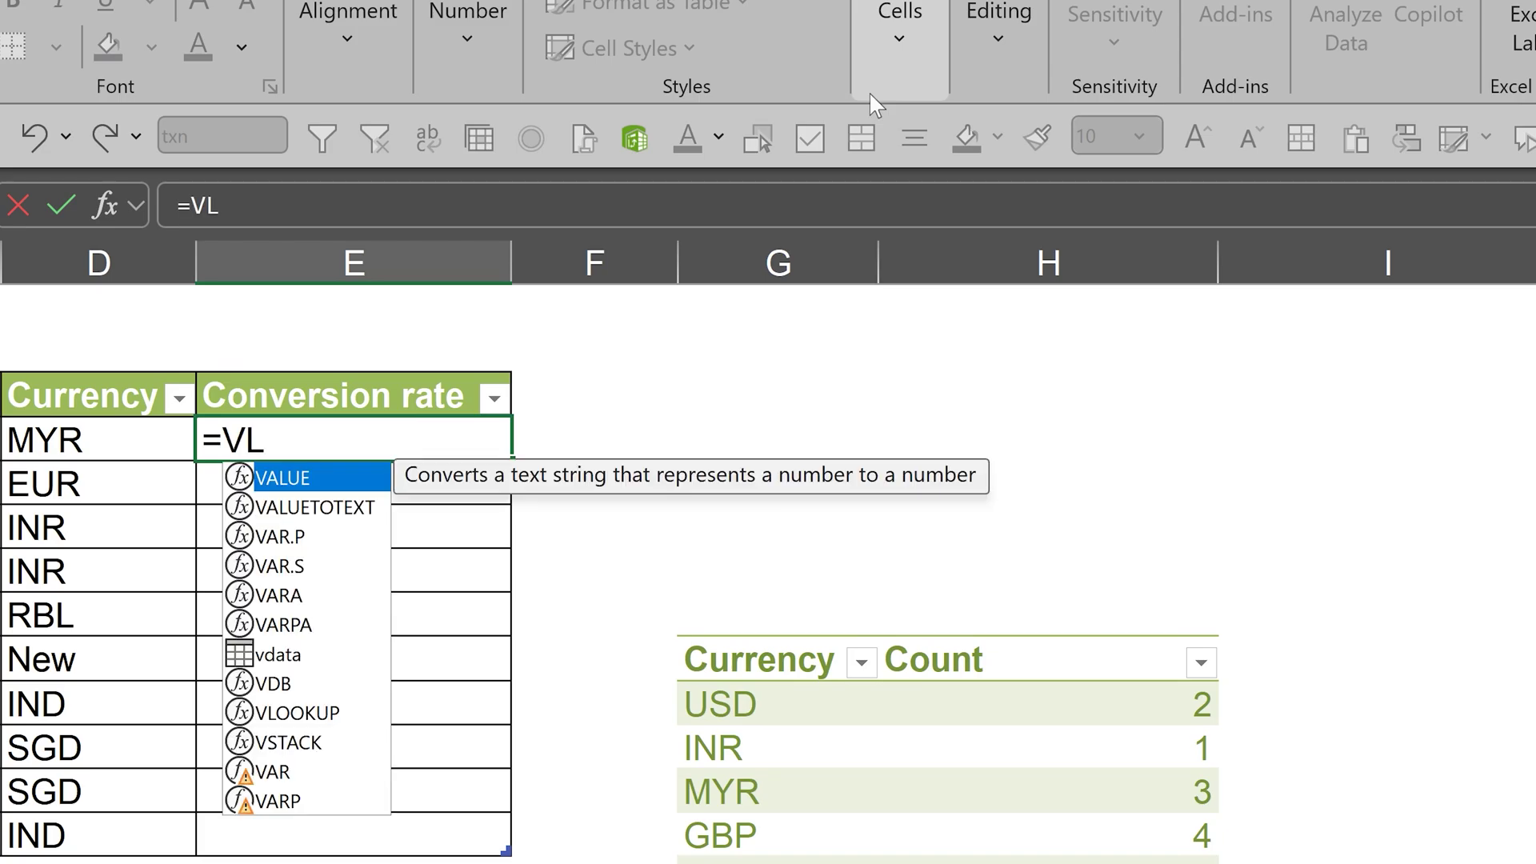
pyautogui.press('Tab')
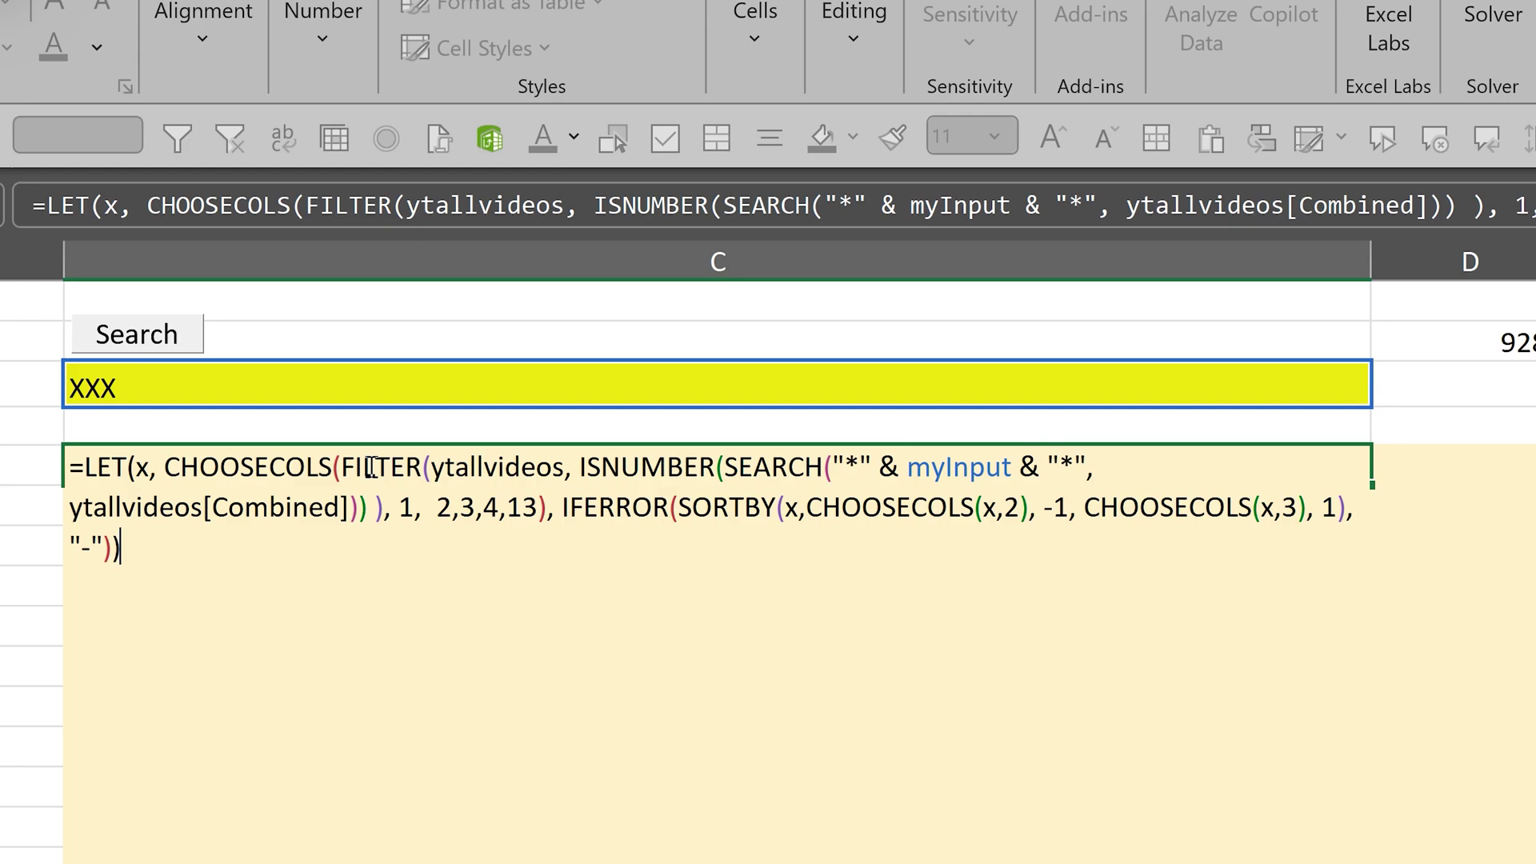
# - Place the cursor inside ytallvideos, then inside FILTER, to show the CHOOSECOLS syntax tip
pyautogui.click(480, 468)
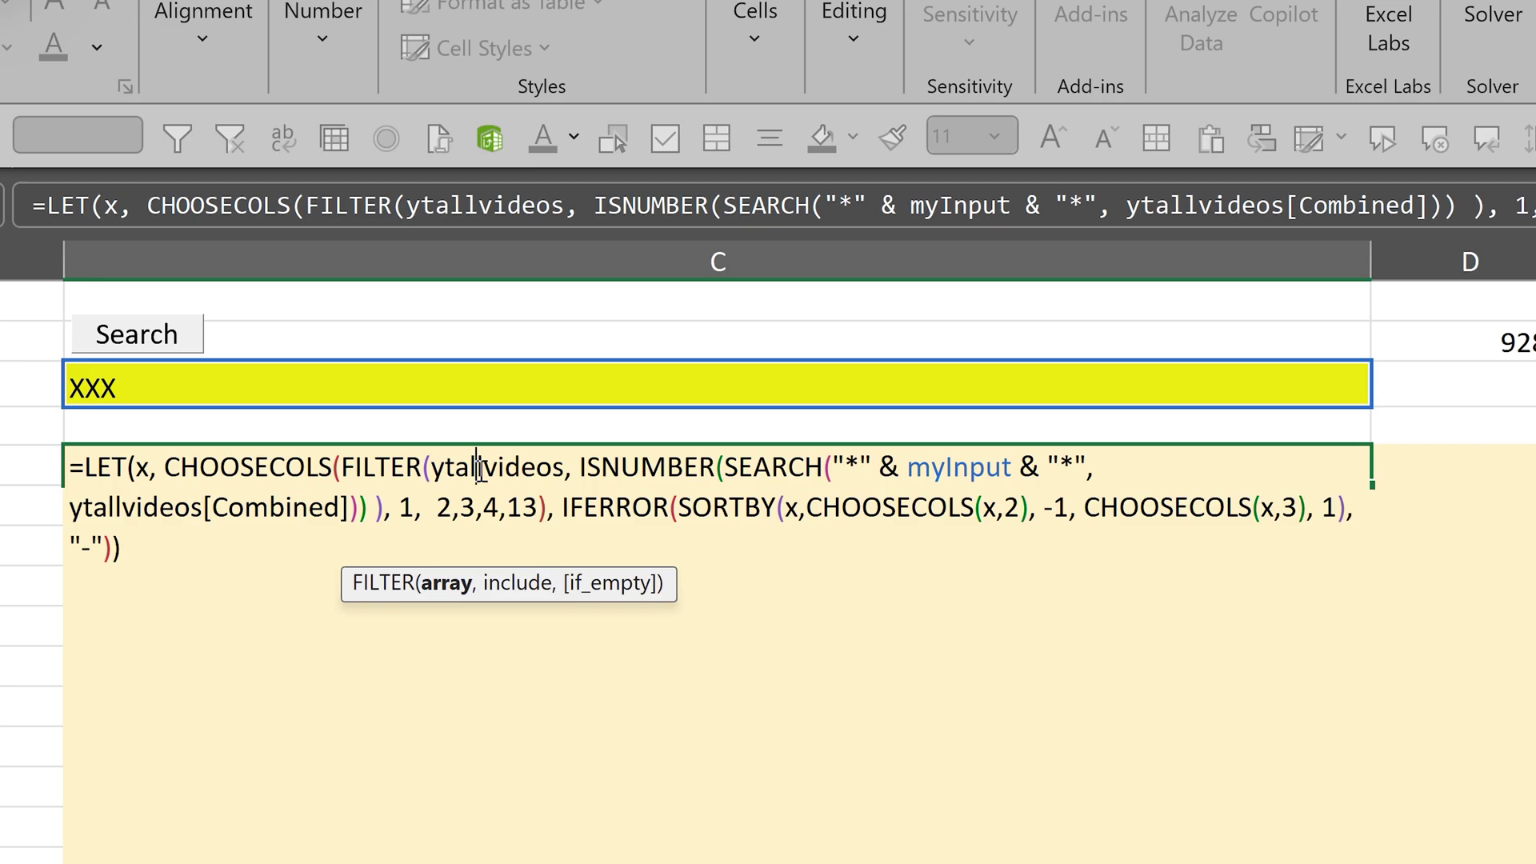
pyautogui.click(373, 467)
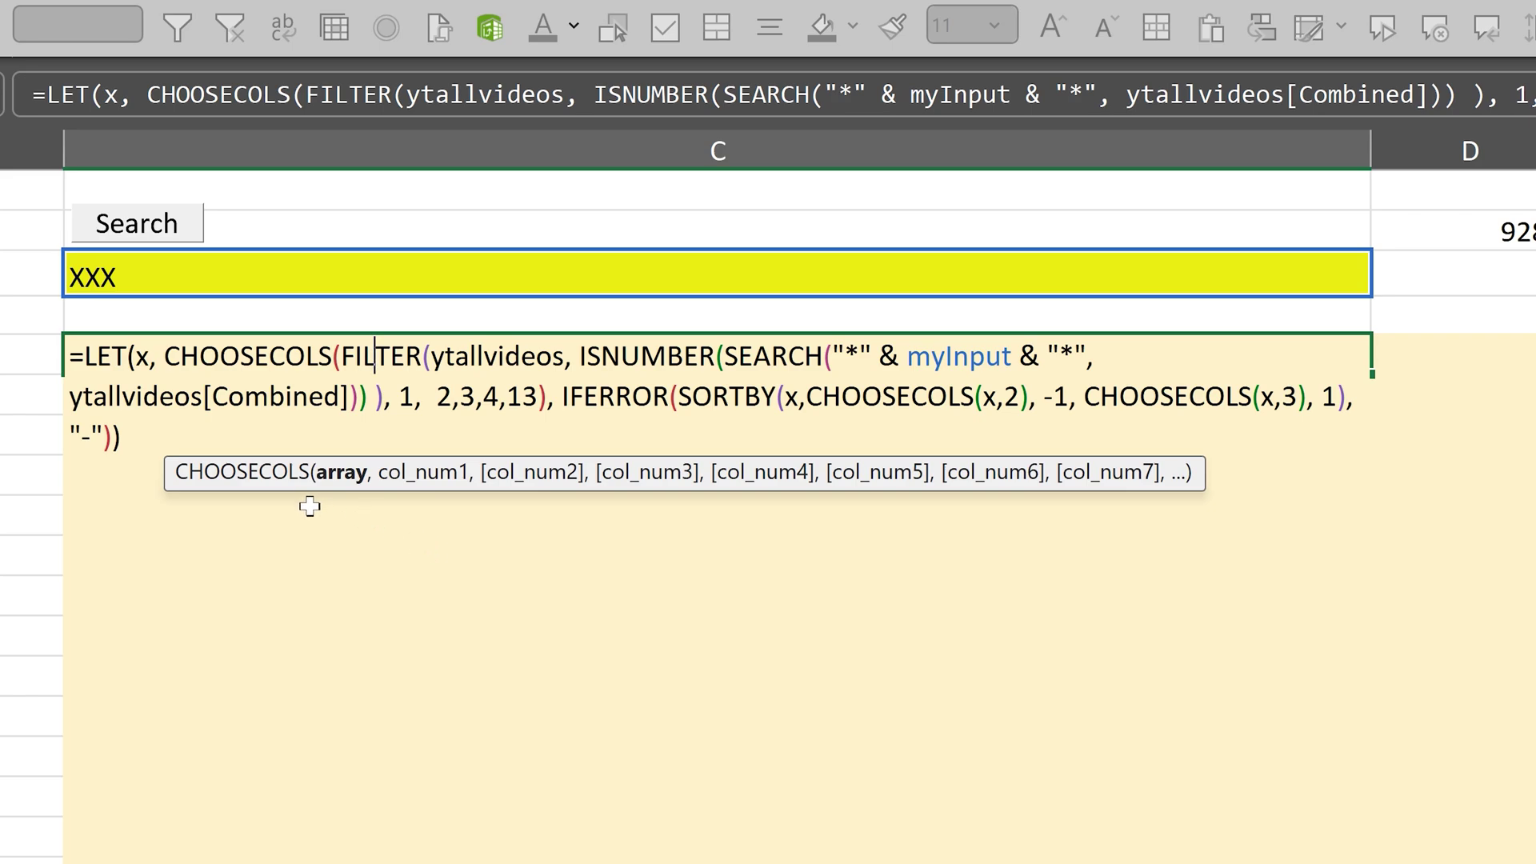
# - Open the CHOOSECOLS Help article from the tip, expand Example 1, then resume editing the formula
pyautogui.click(274, 480)
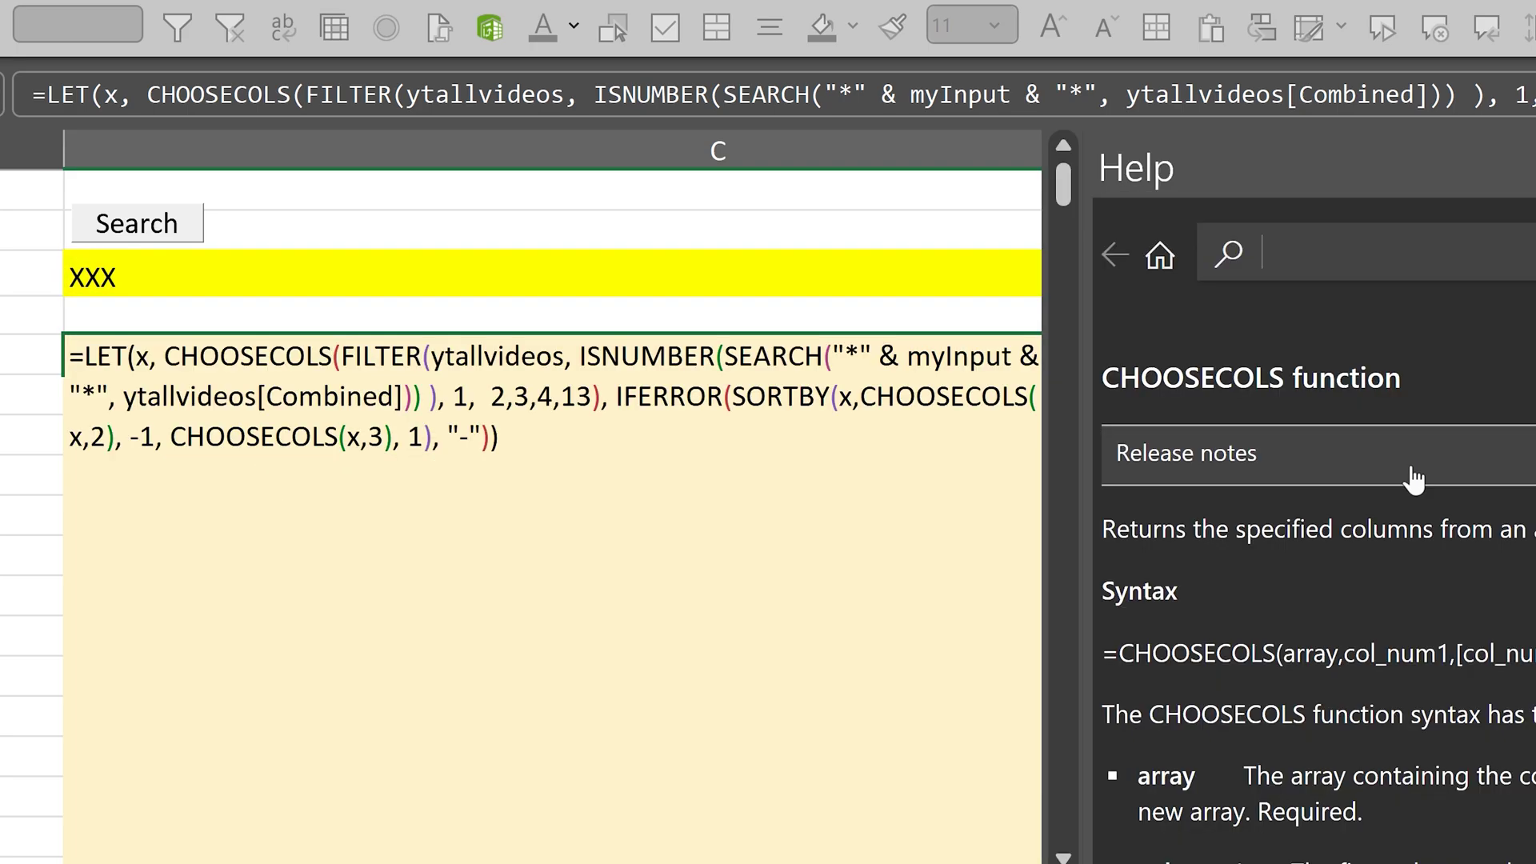
pyautogui.scroll(-5, 1414, 477)
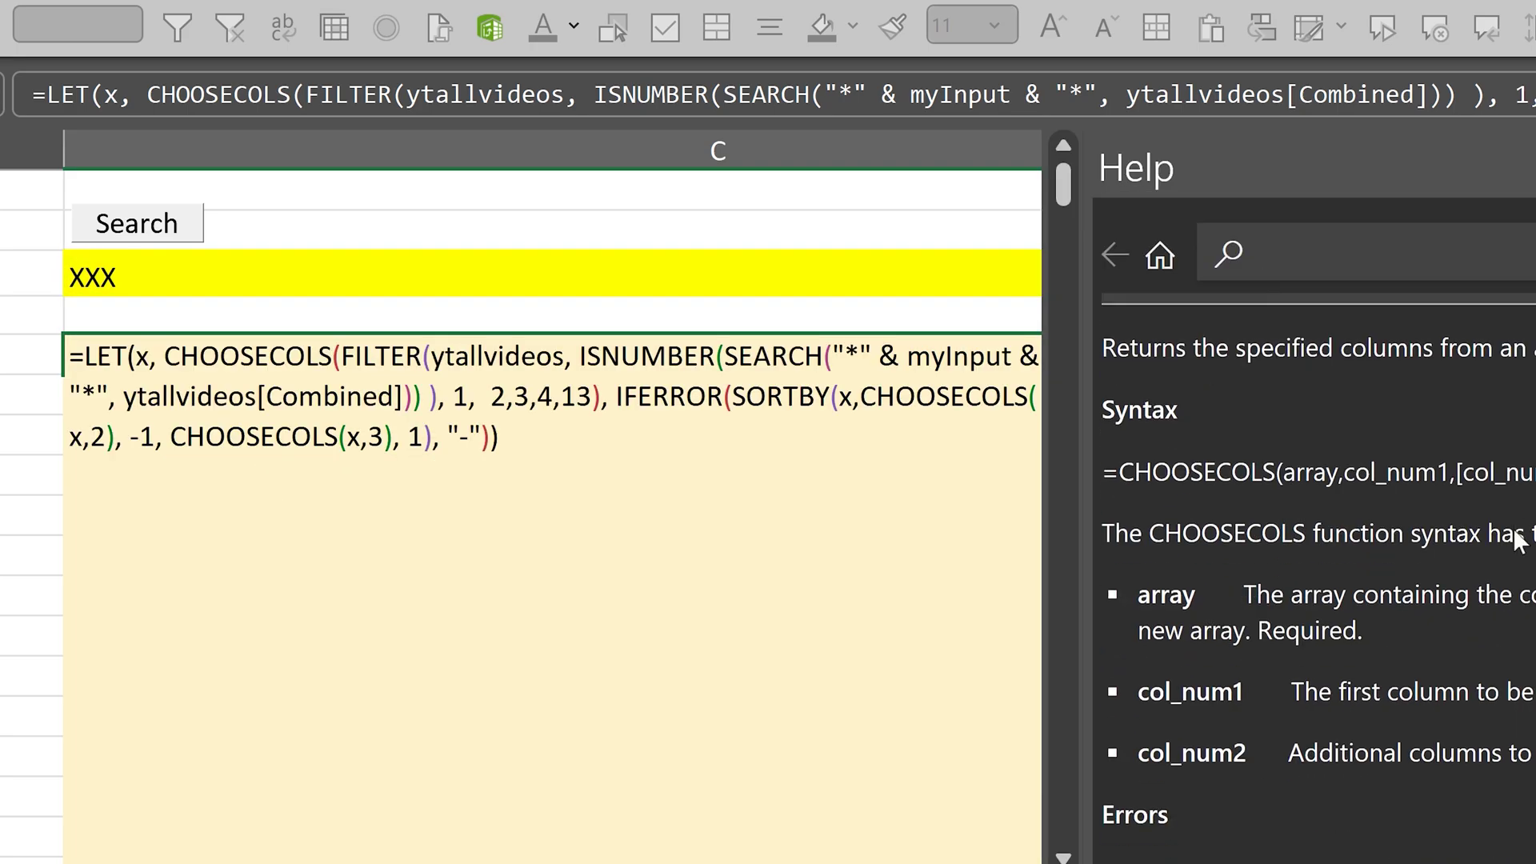
pyautogui.scroll(-5, 1491, 569)
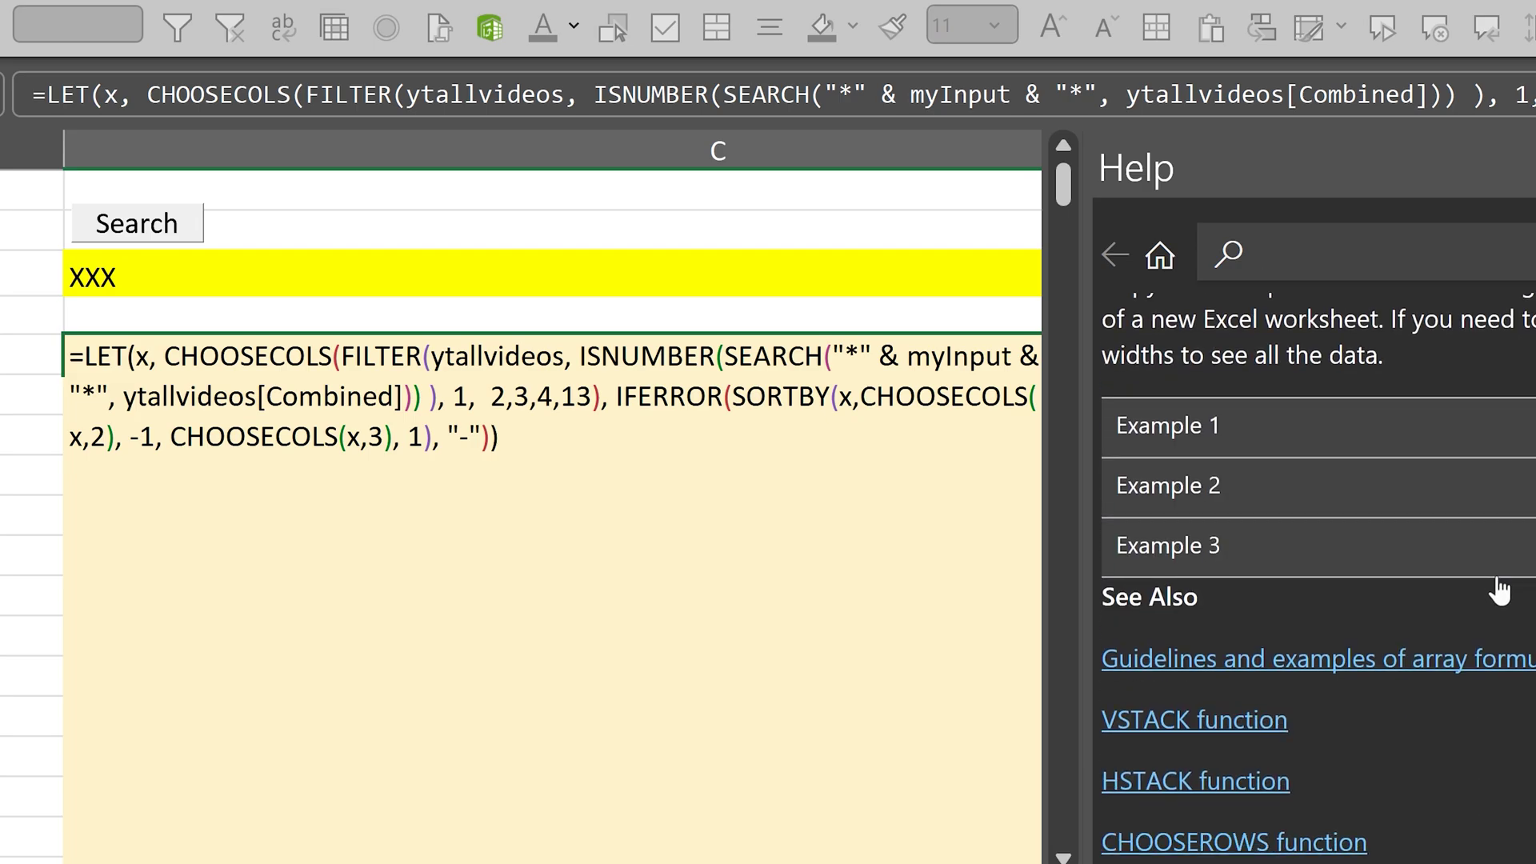
pyautogui.click(1524, 436)
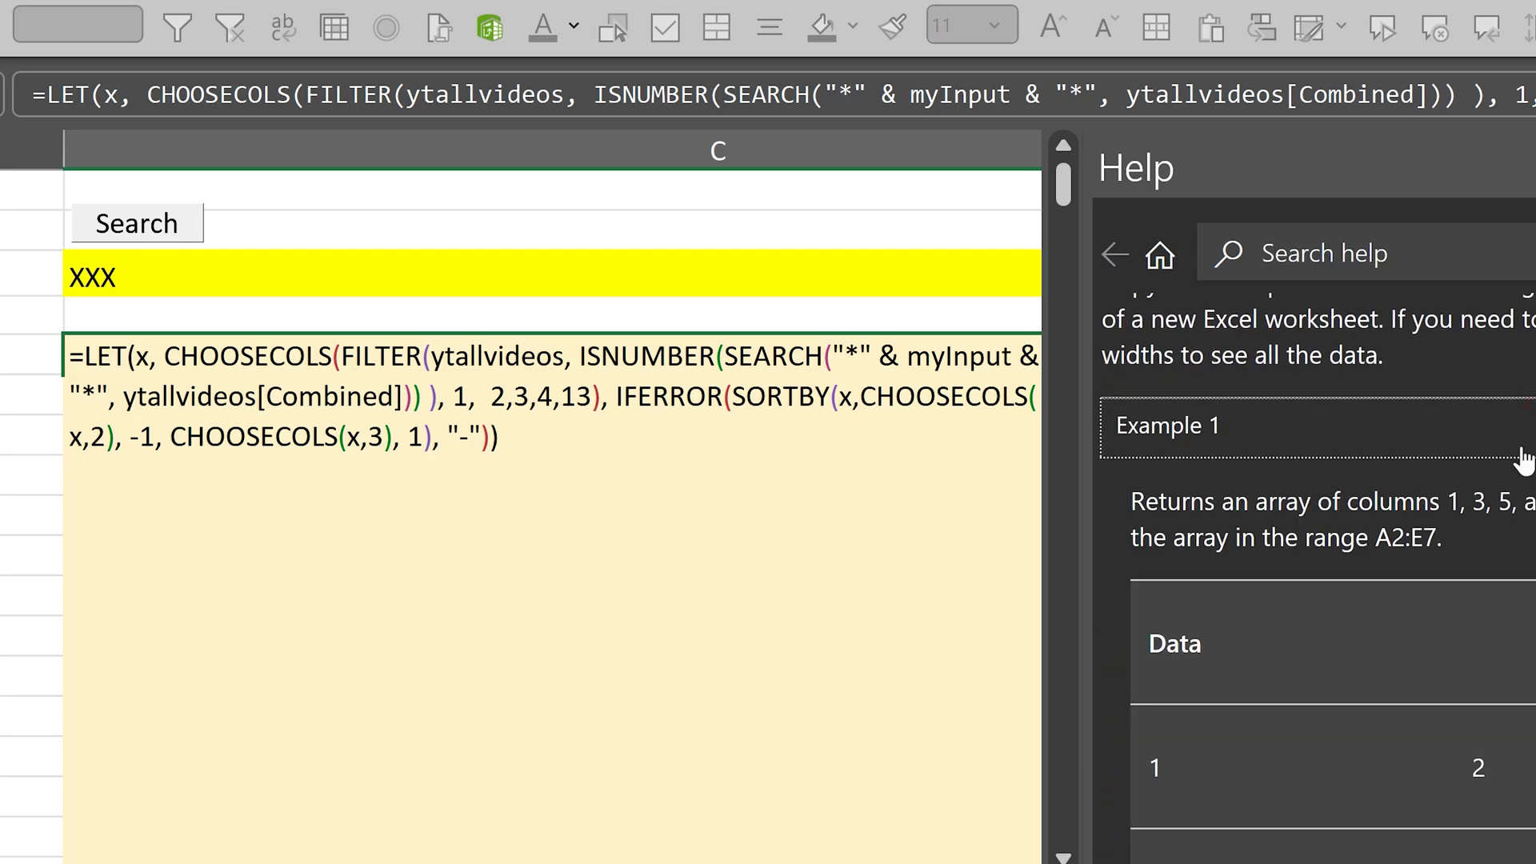
pyautogui.click(424, 368)
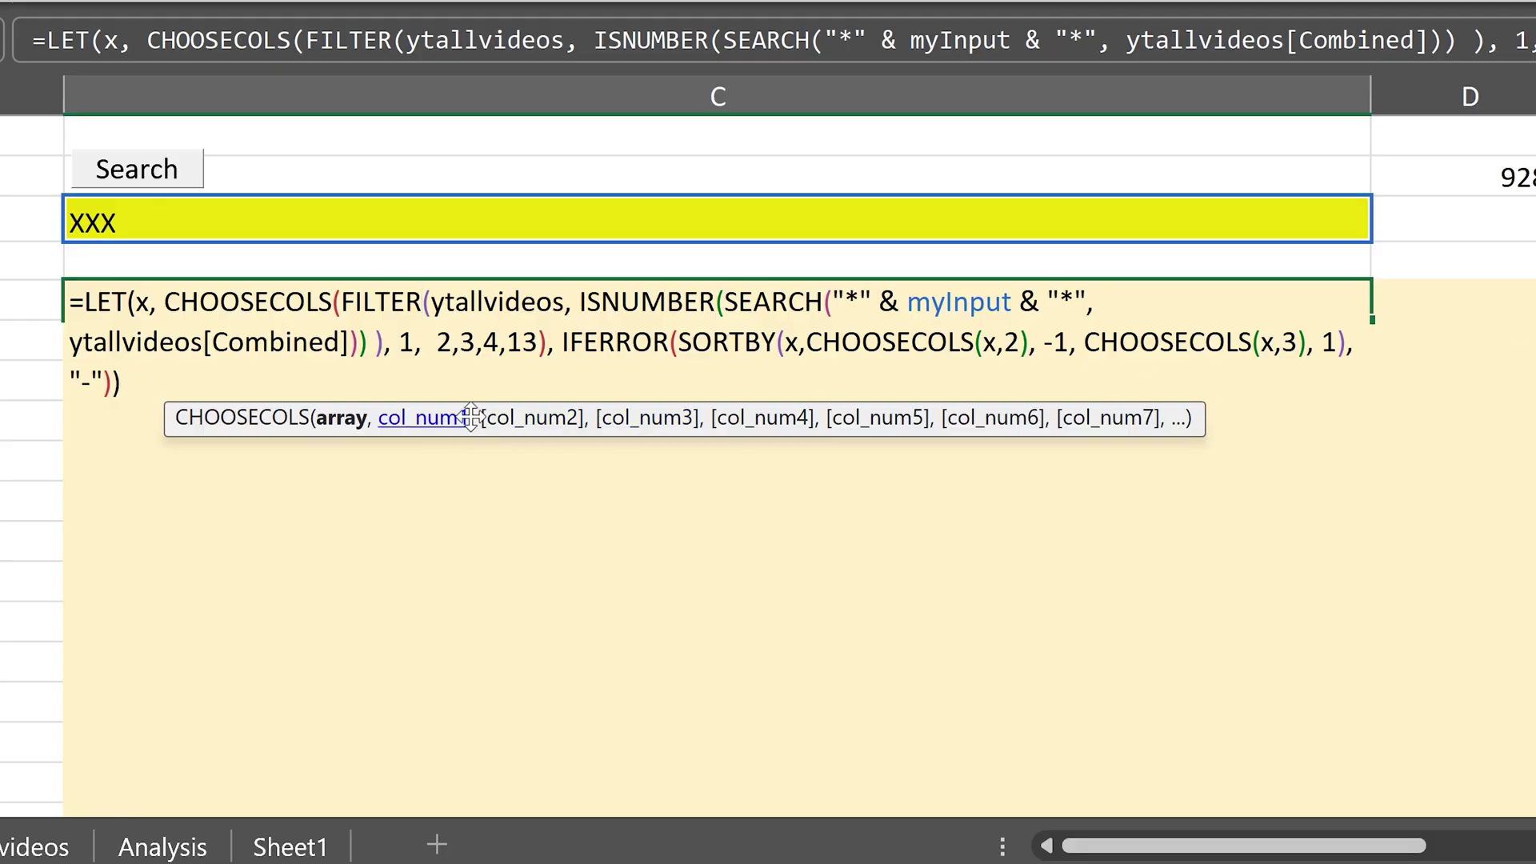
# - Select CHOOSECOLS's col_num2, array and col_num1 arguments in turn from the ScreenTip
pyautogui.click(534, 420)
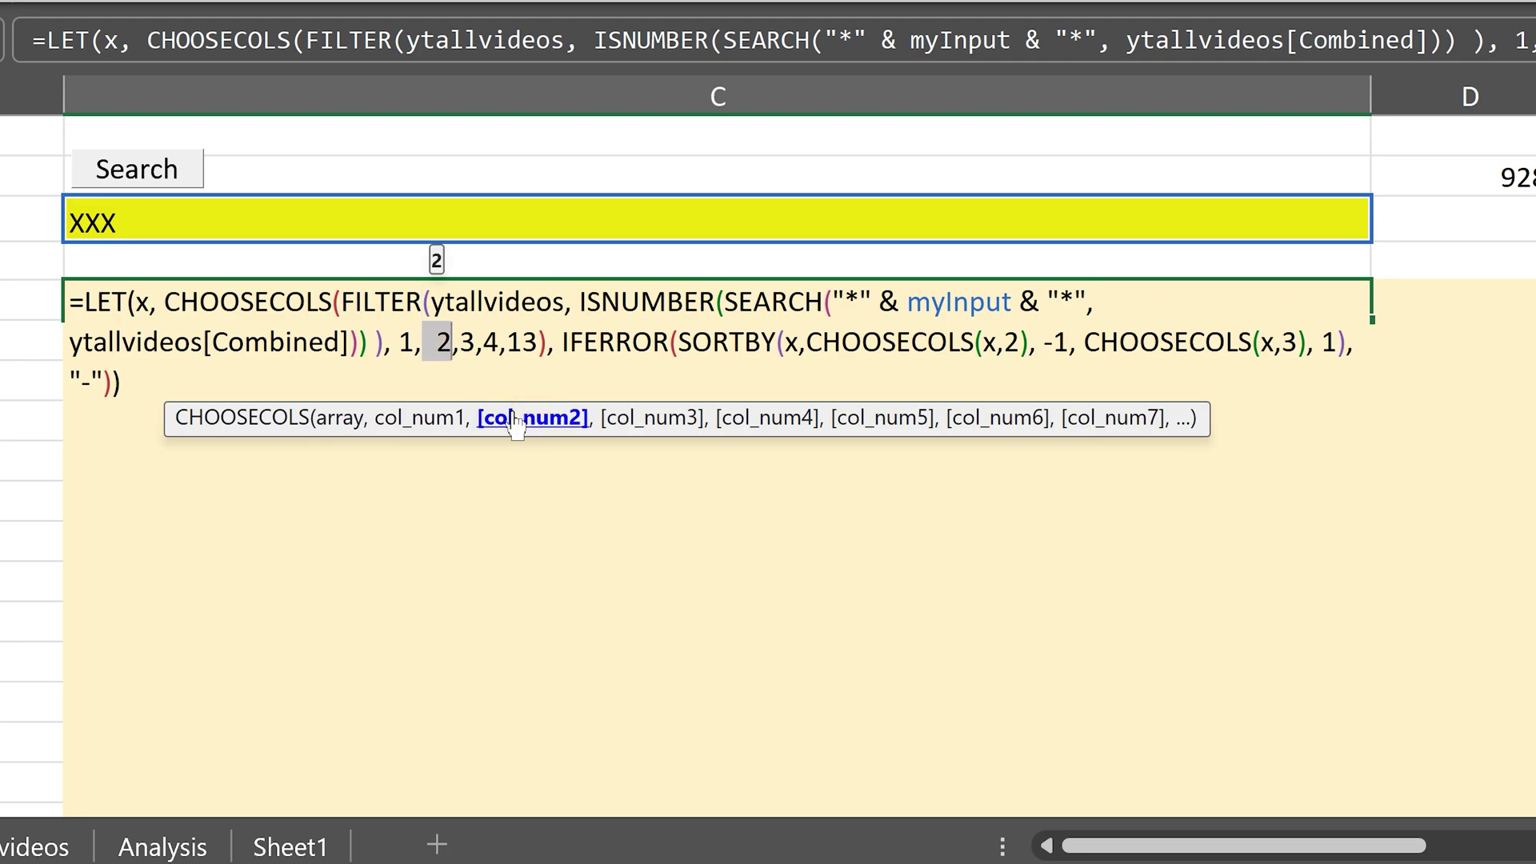
pyautogui.click(341, 419)
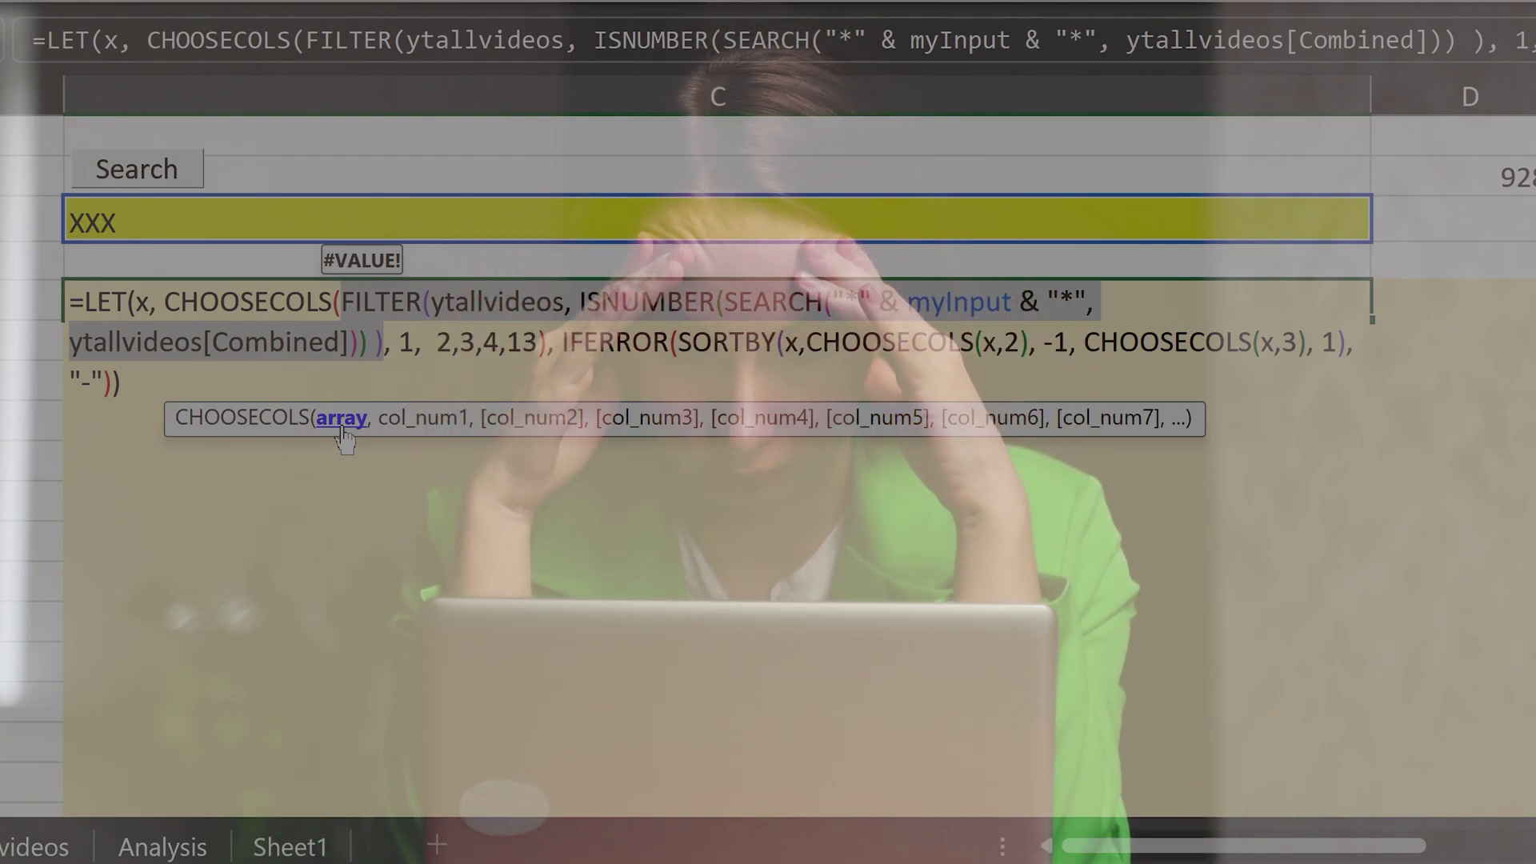
pyautogui.click(419, 419)
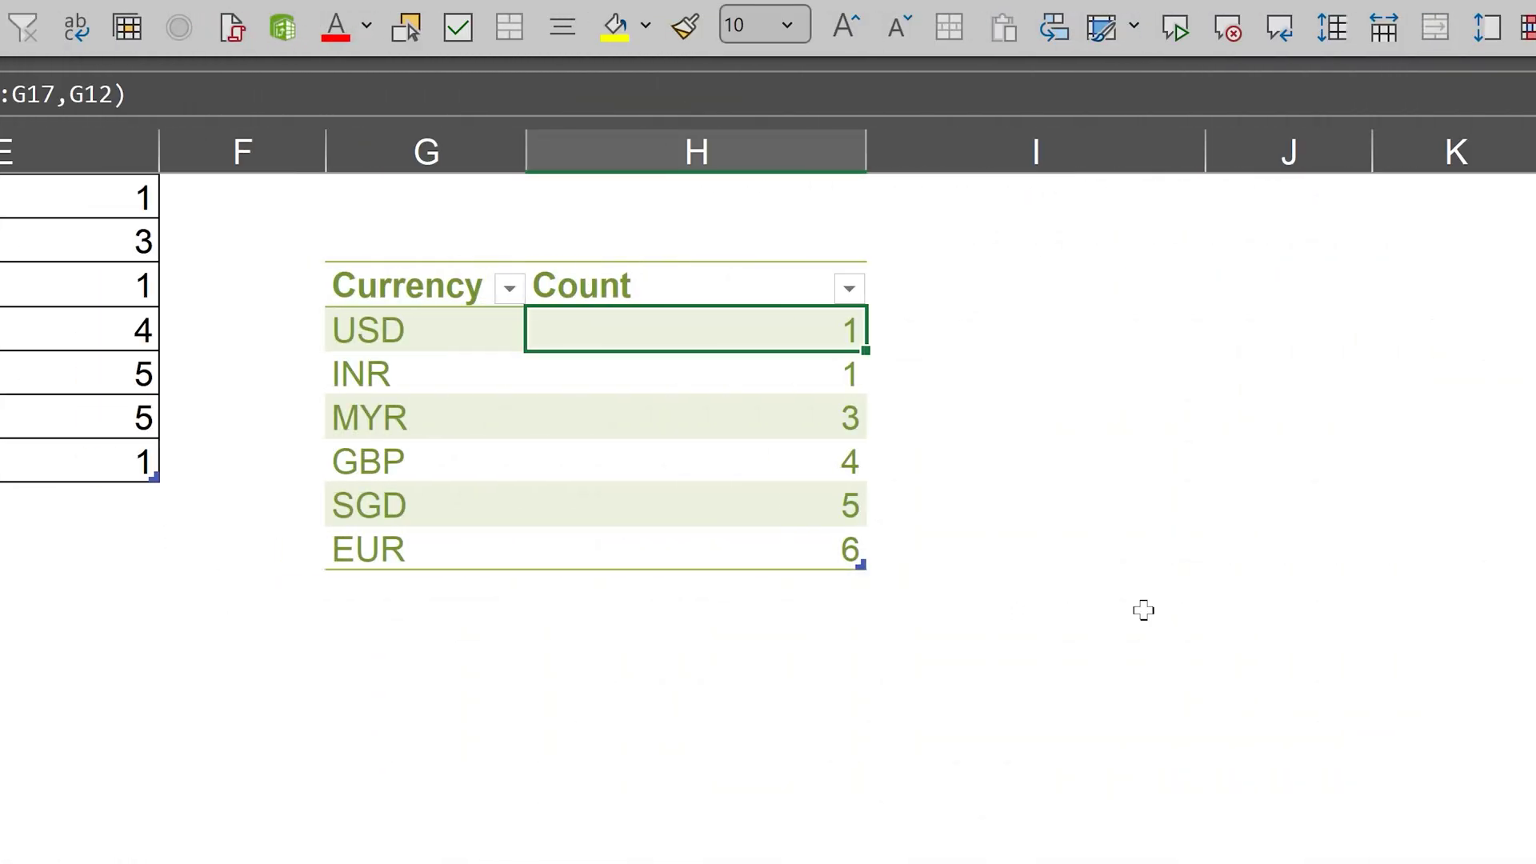
# - Edit H12's COUNTIF formula and toggle G17 to absolute and back to relative
pyautogui.press('F2')
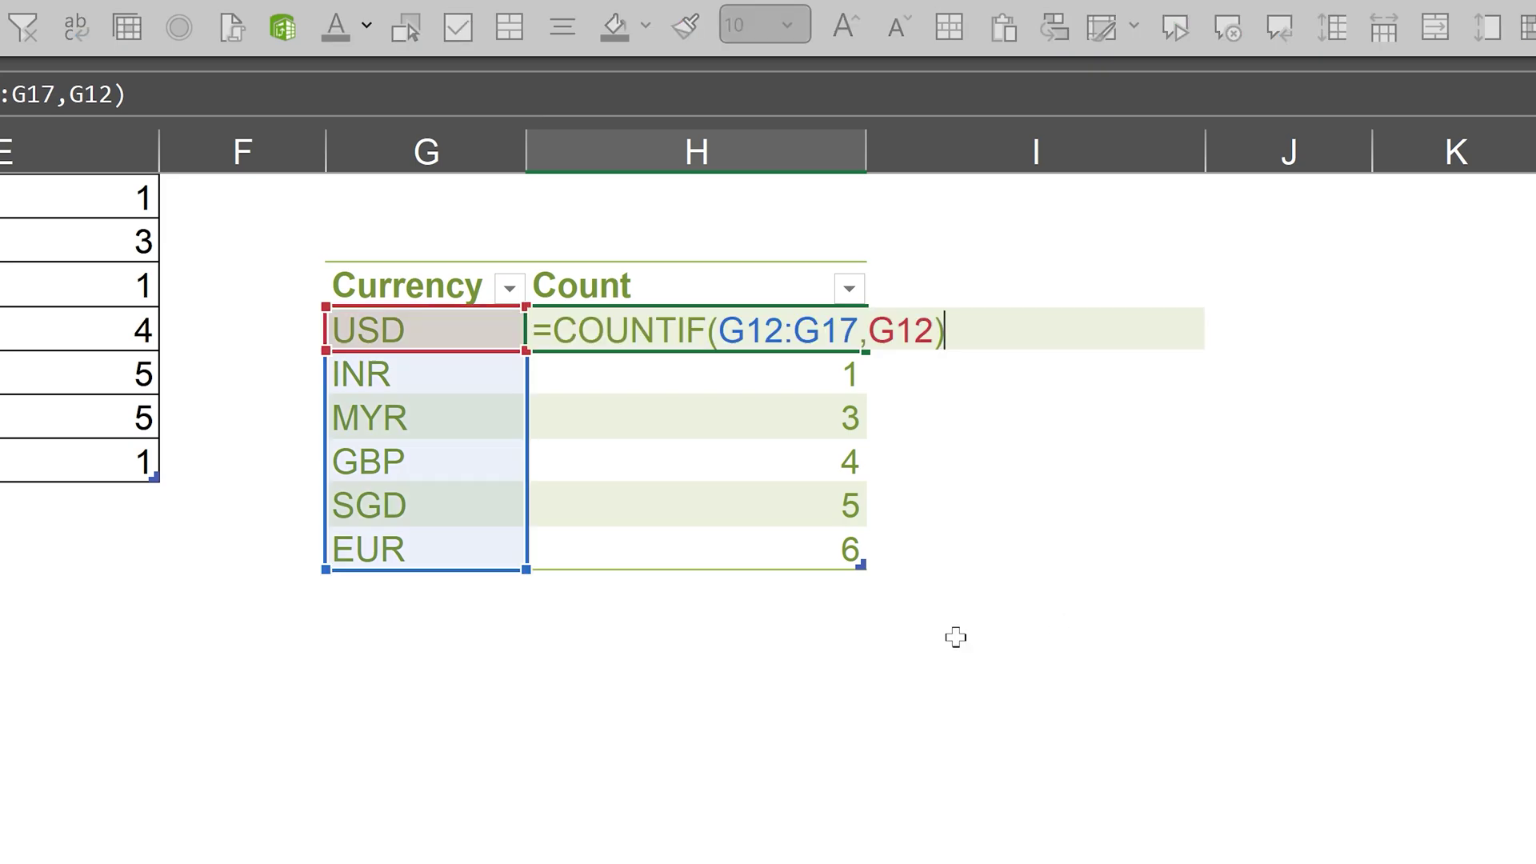
pyautogui.click(829, 318)
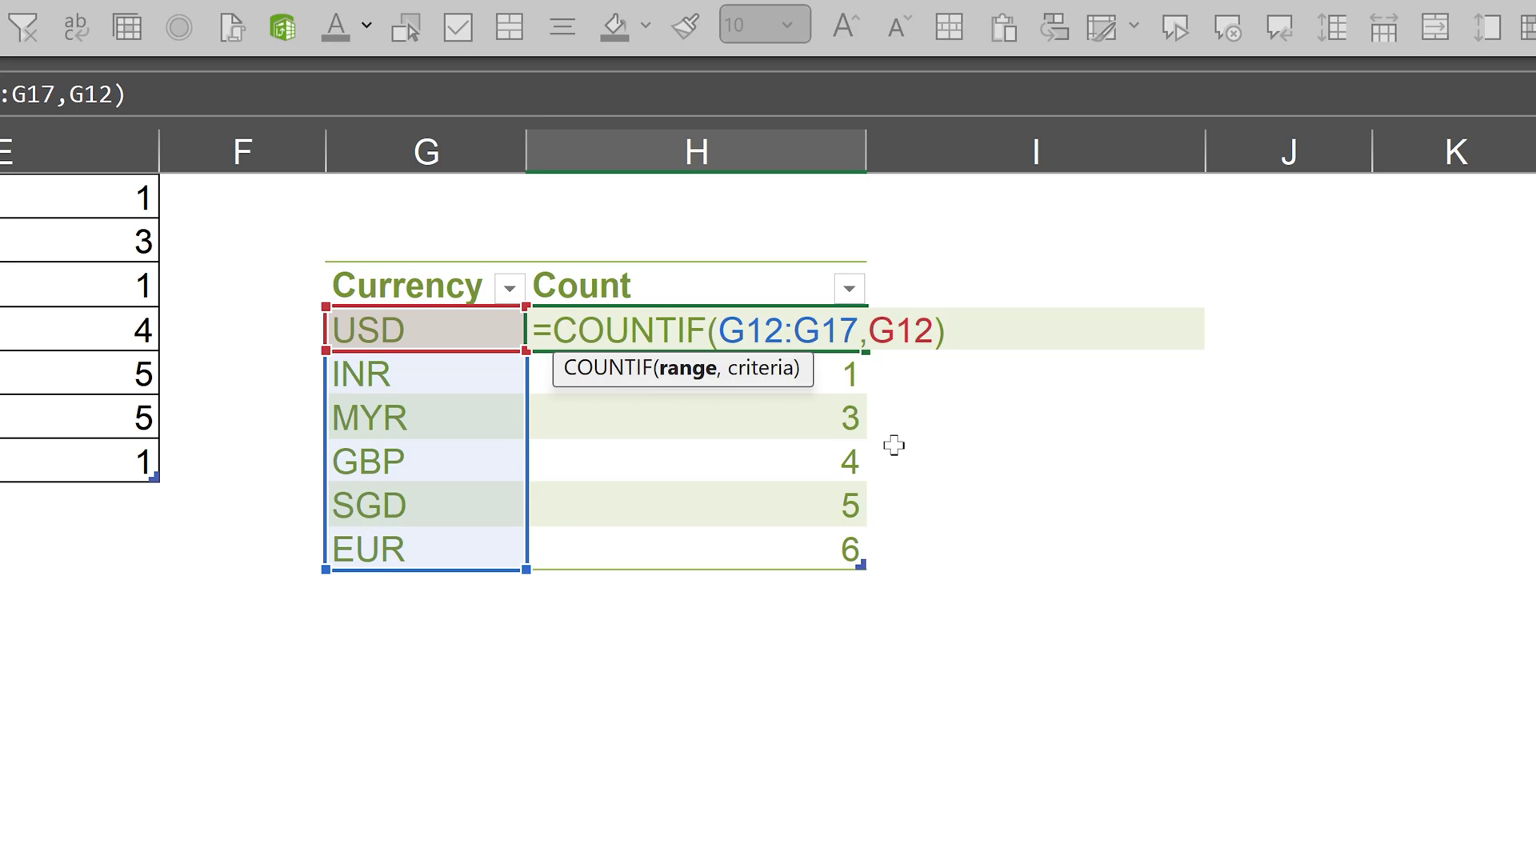
pyautogui.press('F4')
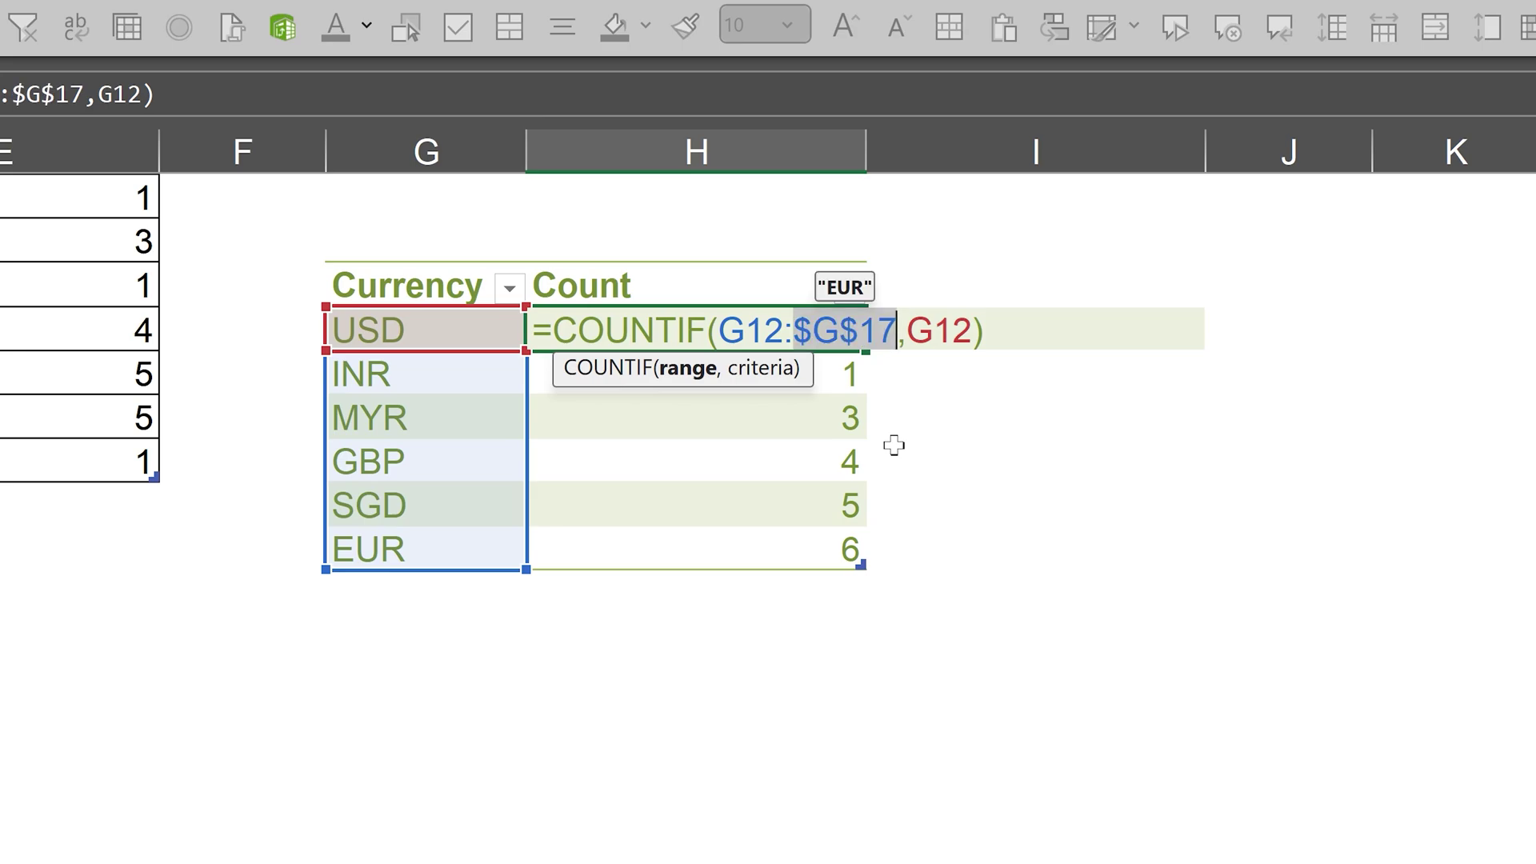
pyautogui.press('F4')
pyautogui.press('F4')
pyautogui.press('F4')
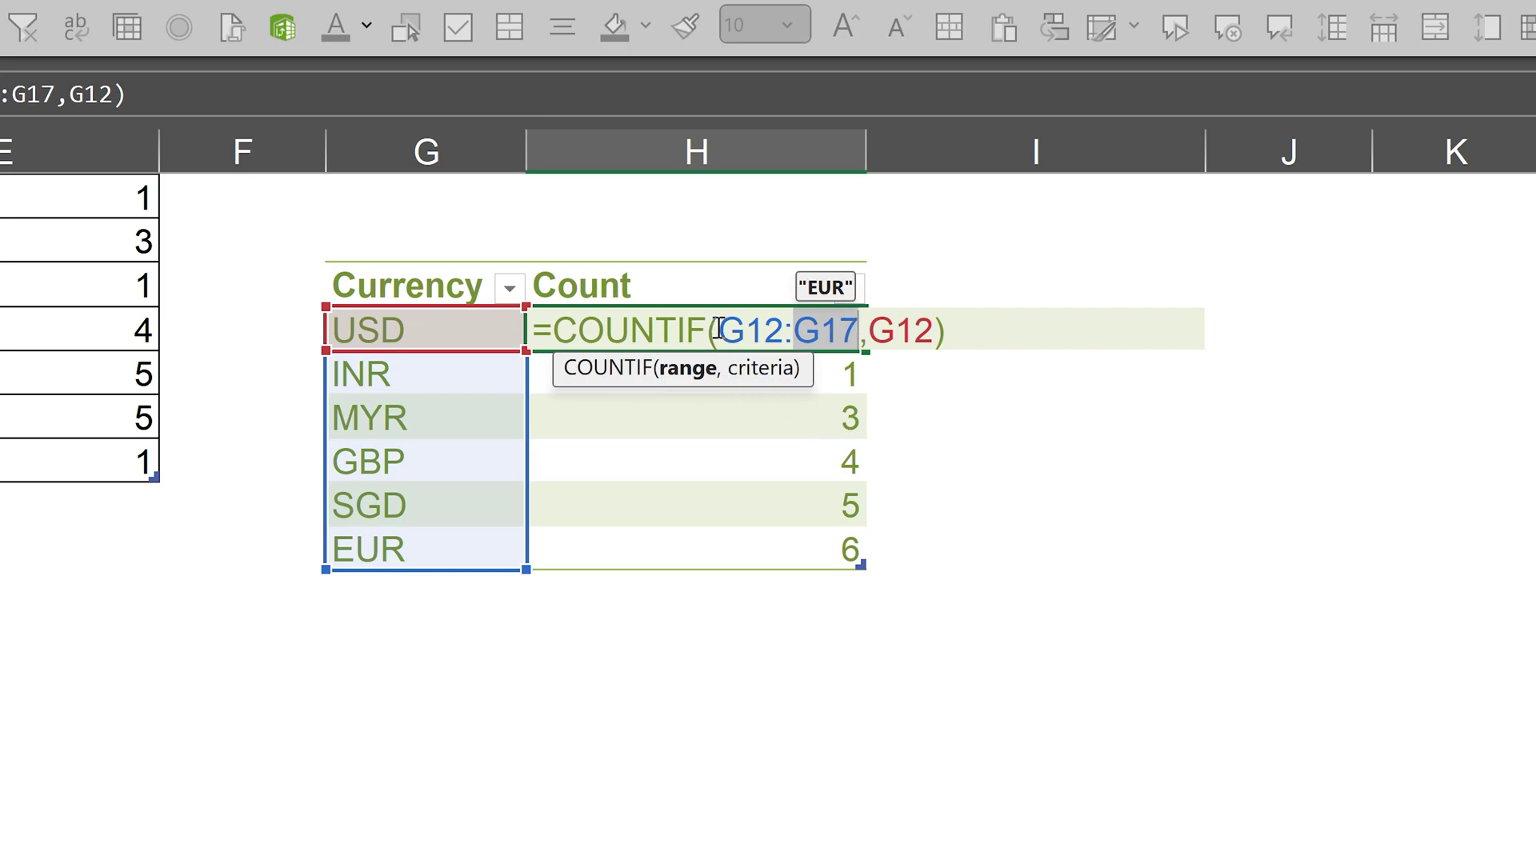
# - Select COUNTIF's criteria and range arguments, making the range absolute as $G$12:$G$17
pyautogui.moveTo(717, 332); pyautogui.dragTo(859, 344)
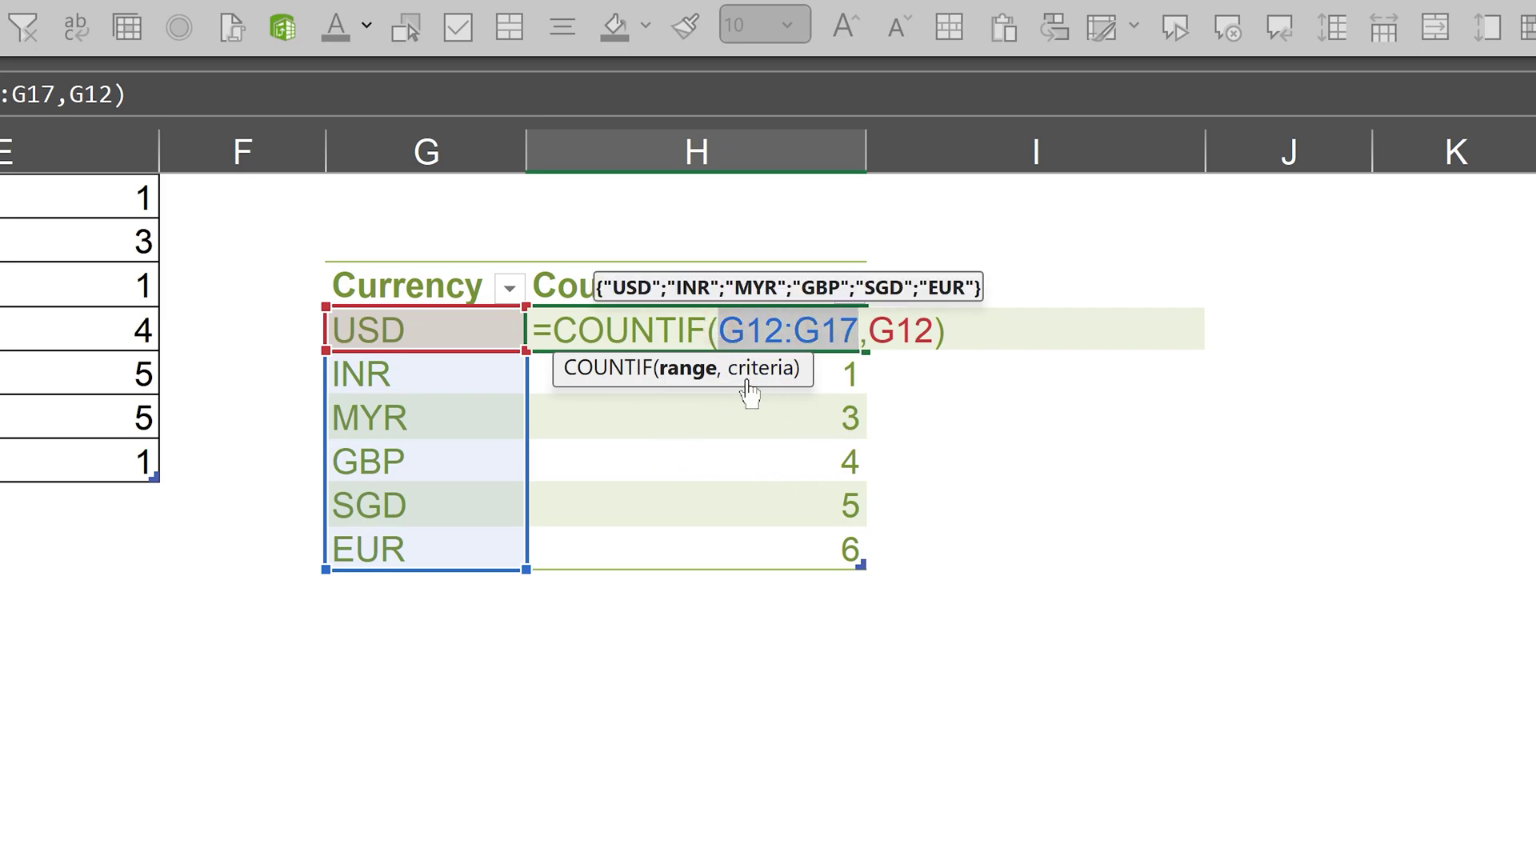
pyautogui.click(753, 380)
pyautogui.click(699, 378)
pyautogui.press('F4')
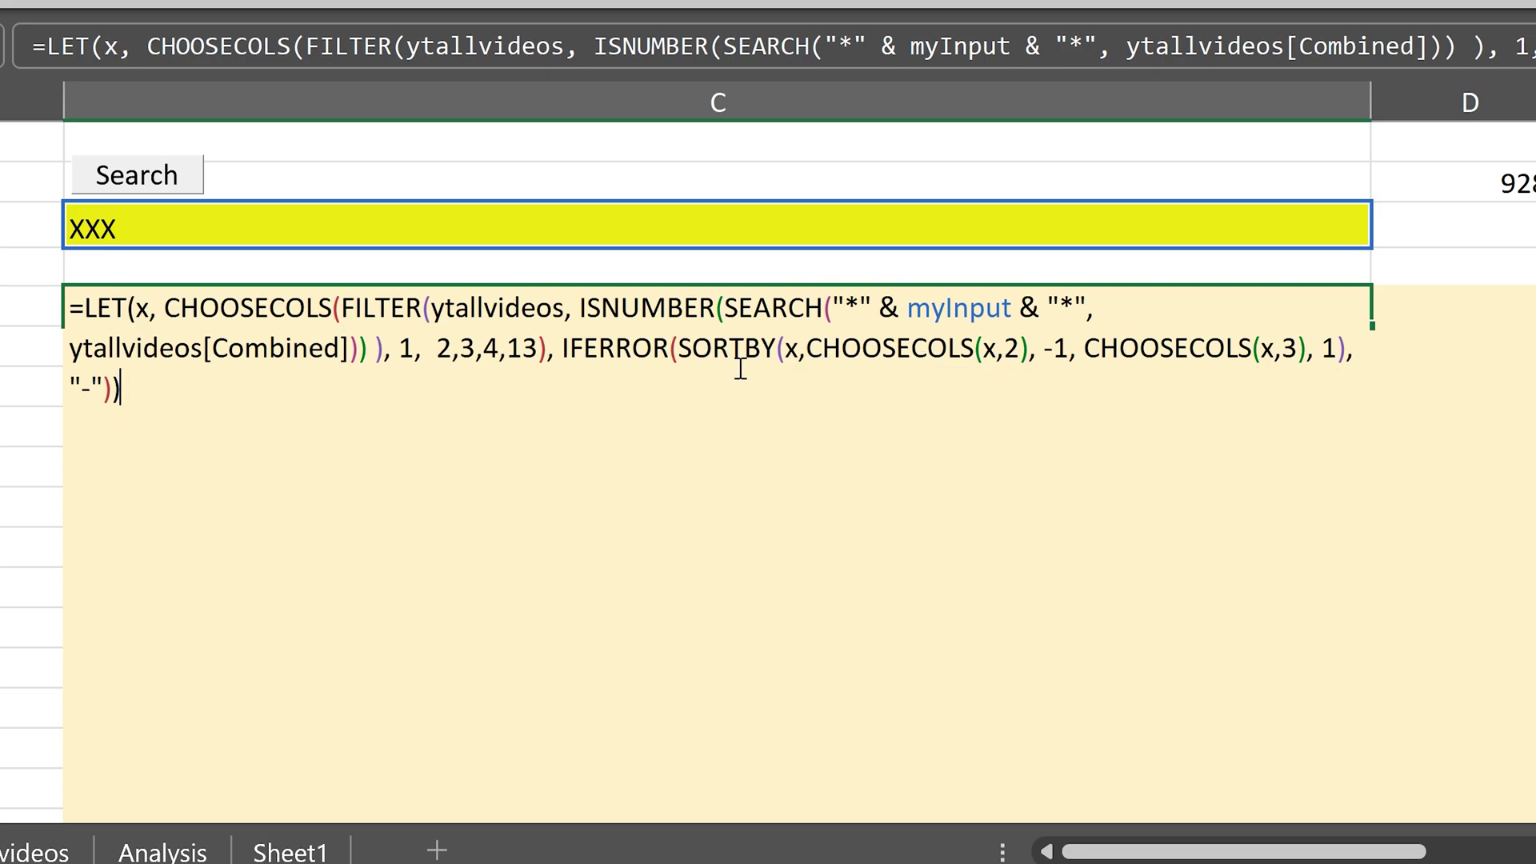
# - Select IFERROR's value argument inside SORTBY, then leave the formula without changes
pyautogui.click(714, 349)
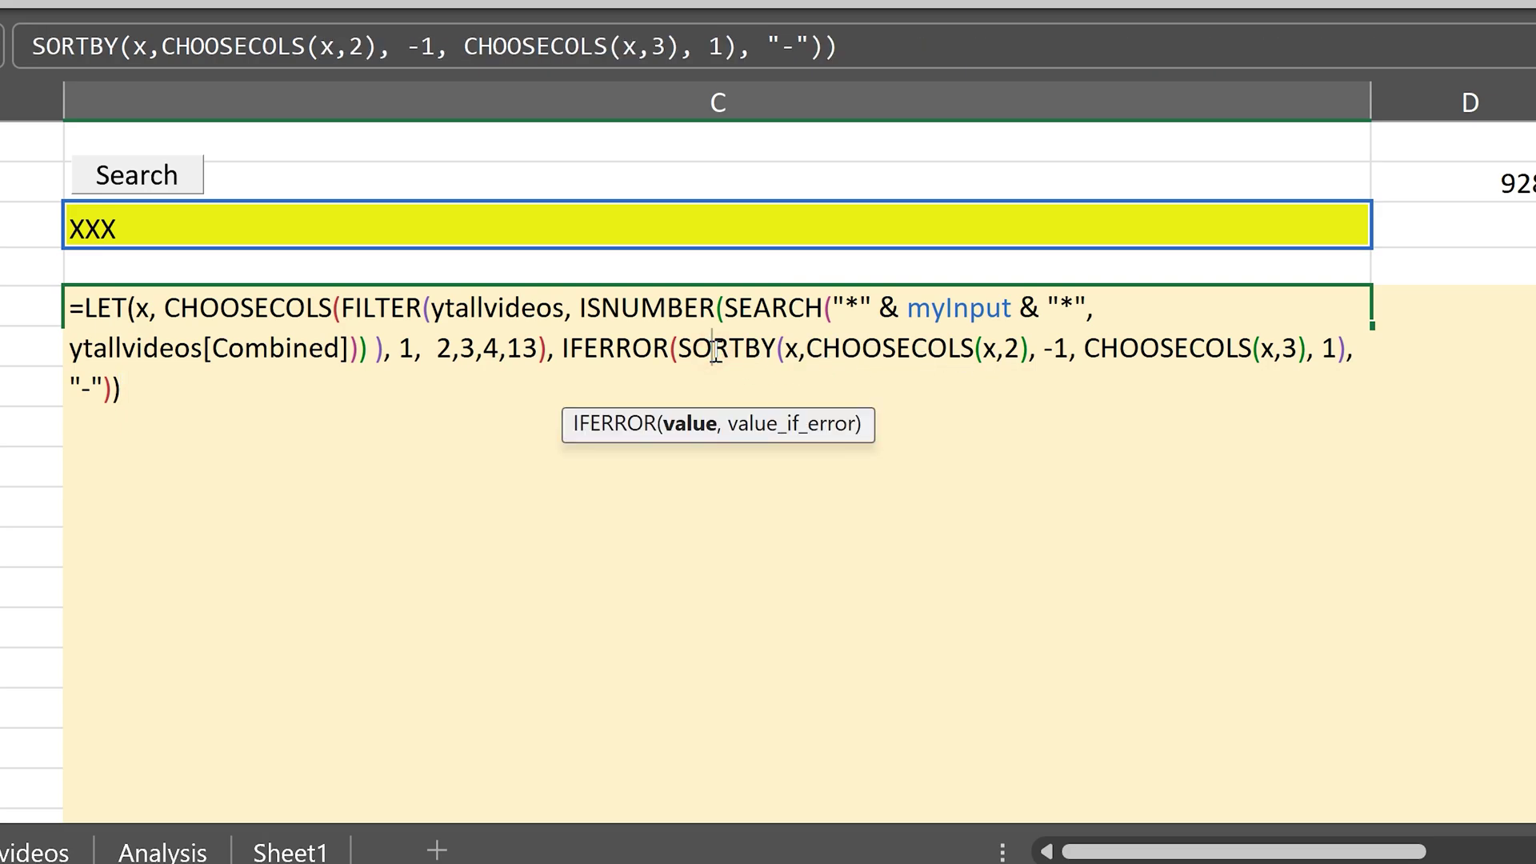
pyautogui.click(680, 432)
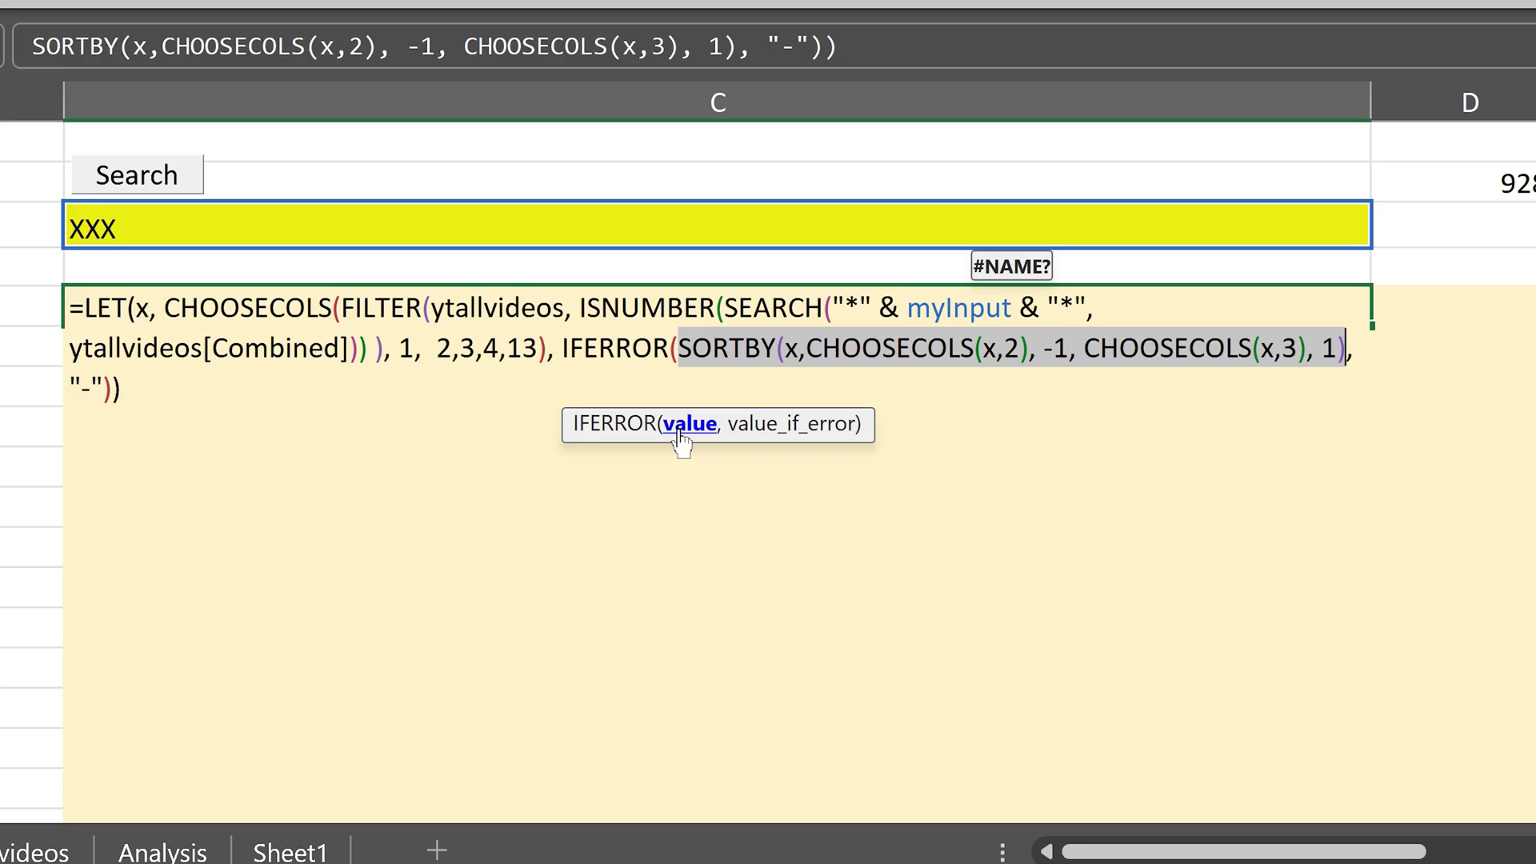
pyautogui.press('Escape')
# - Reopen the LET formula and select FILTER's array argument ytallvideos from the ScreenTip
pyautogui.press('F2')
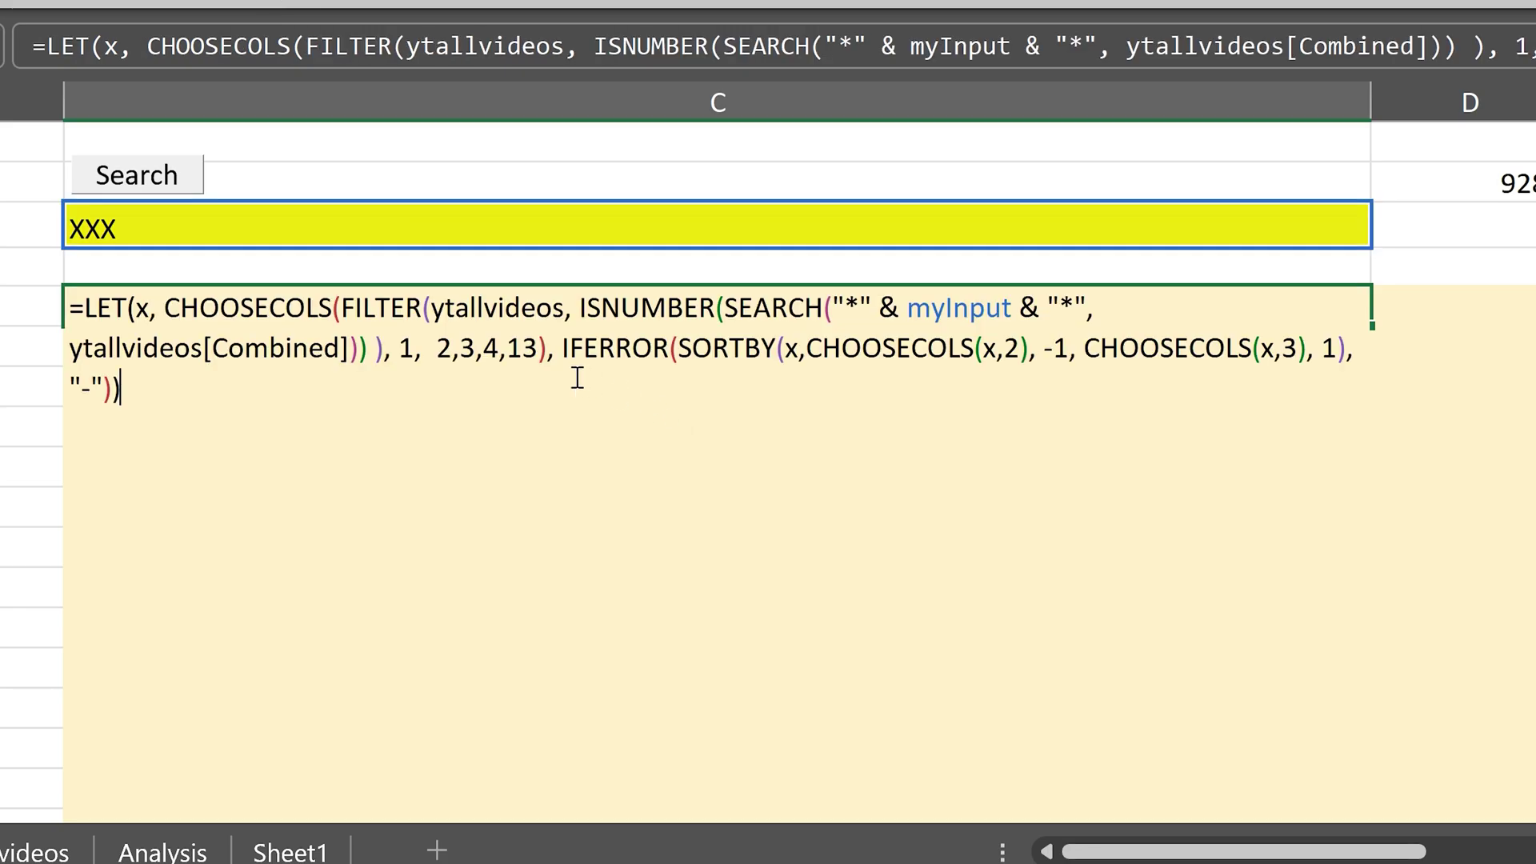
pyautogui.click(485, 308)
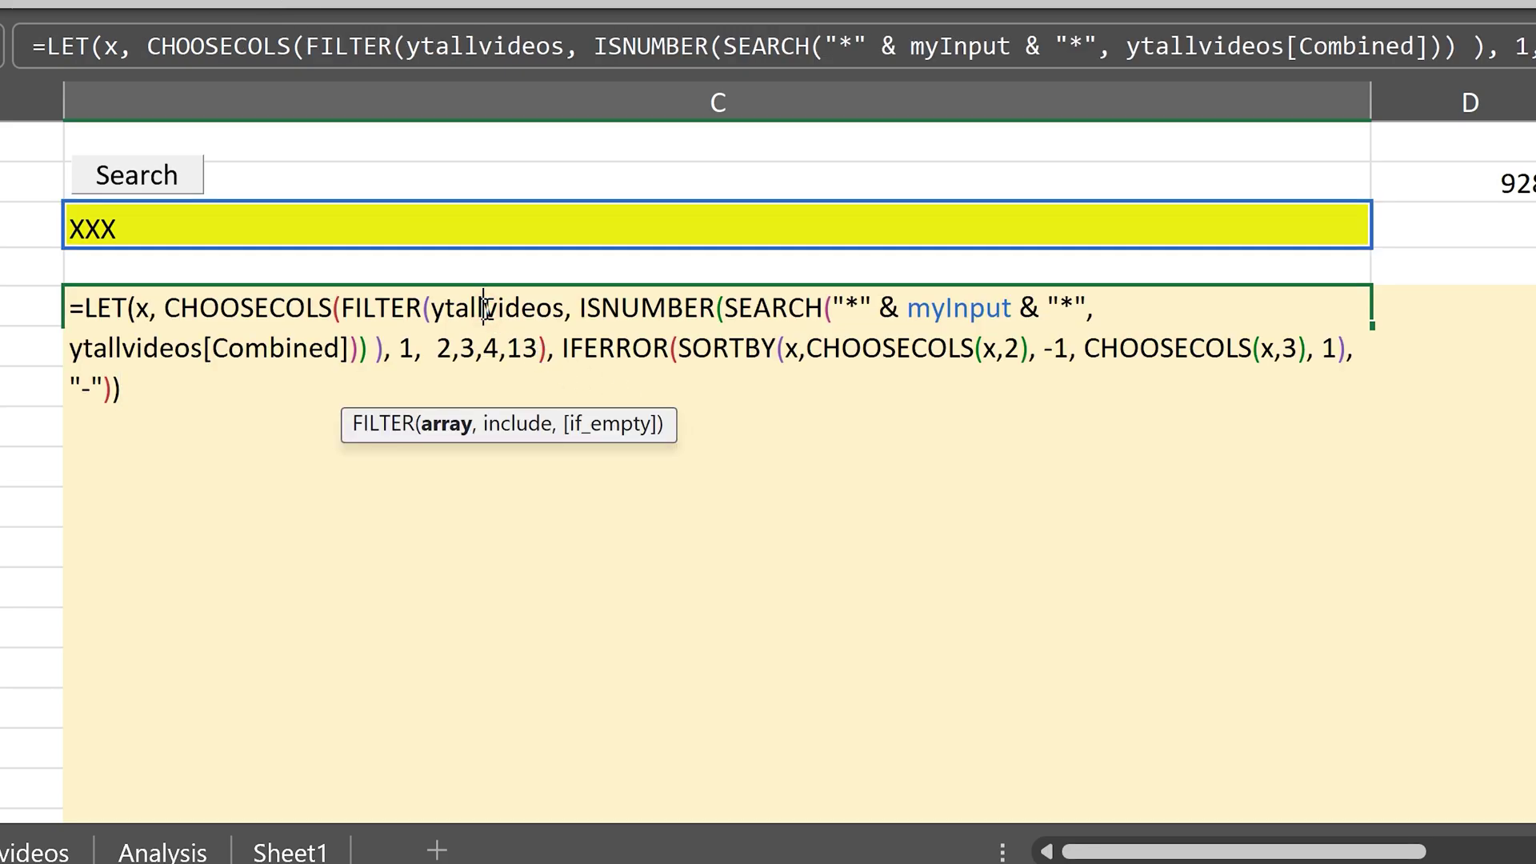
pyautogui.click(454, 433)
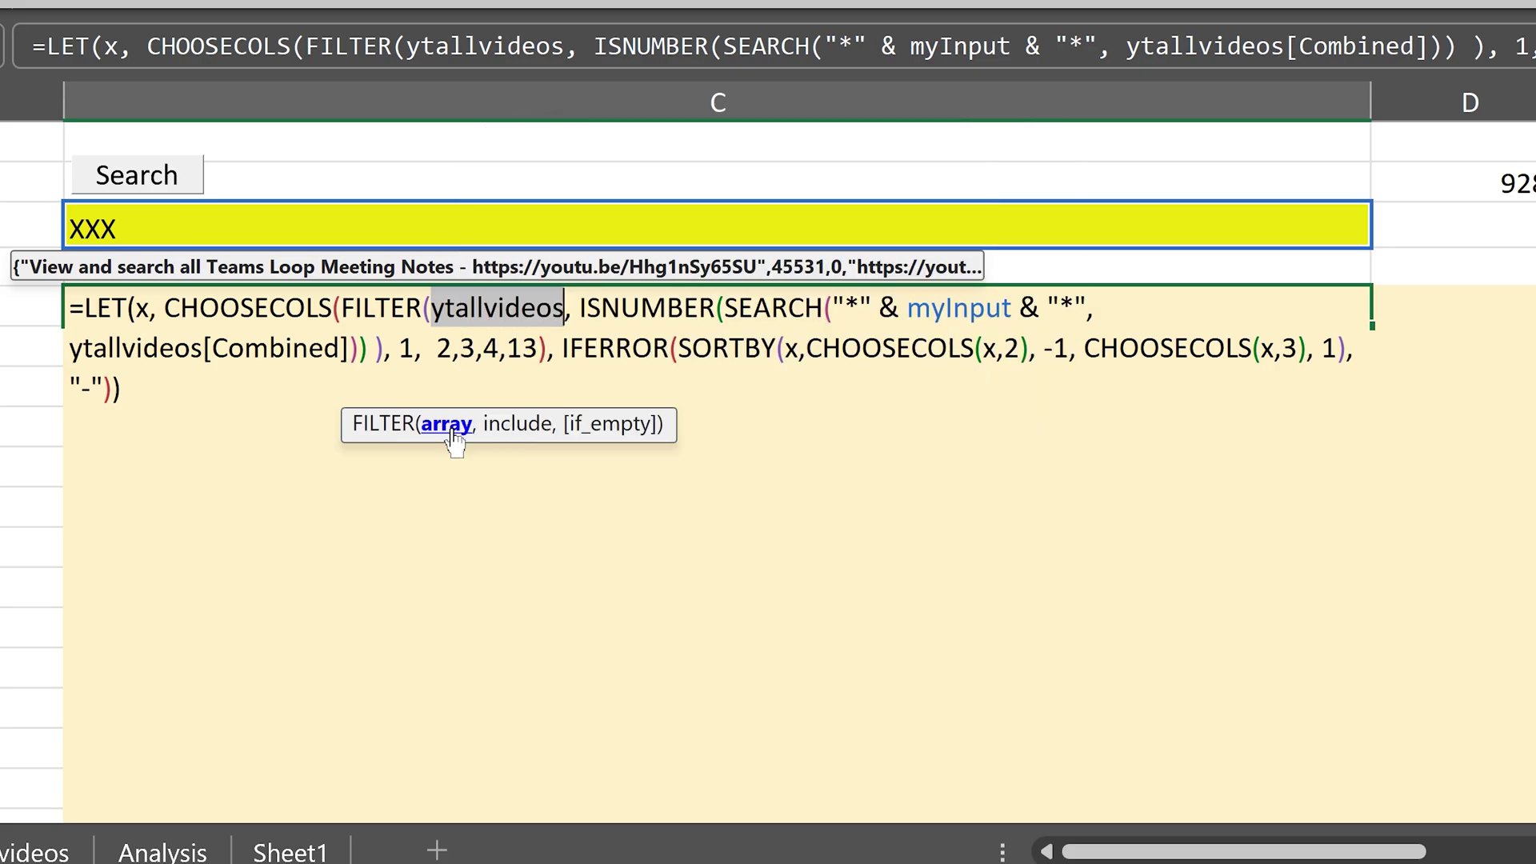
# - Evaluate ytallvideos with F9, review it in the expanded formula bar, then undo to restore it
pyautogui.press('F9')
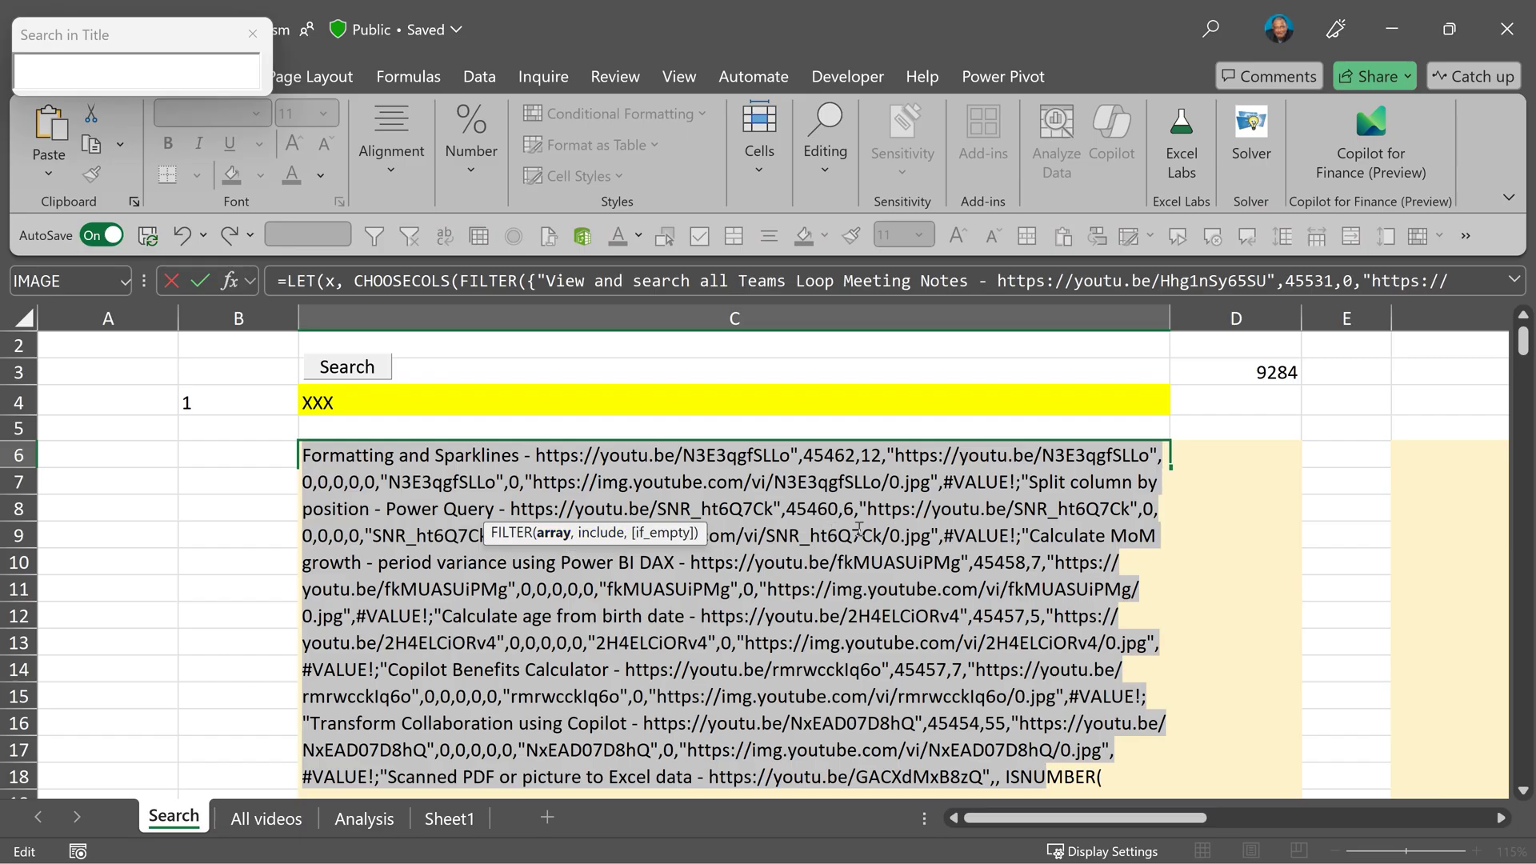
pyautogui.scroll(-2, 903, 547)
pyautogui.scroll(1, 903, 547)
pyautogui.scroll(1, 903, 547)
pyautogui.click(1515, 280)
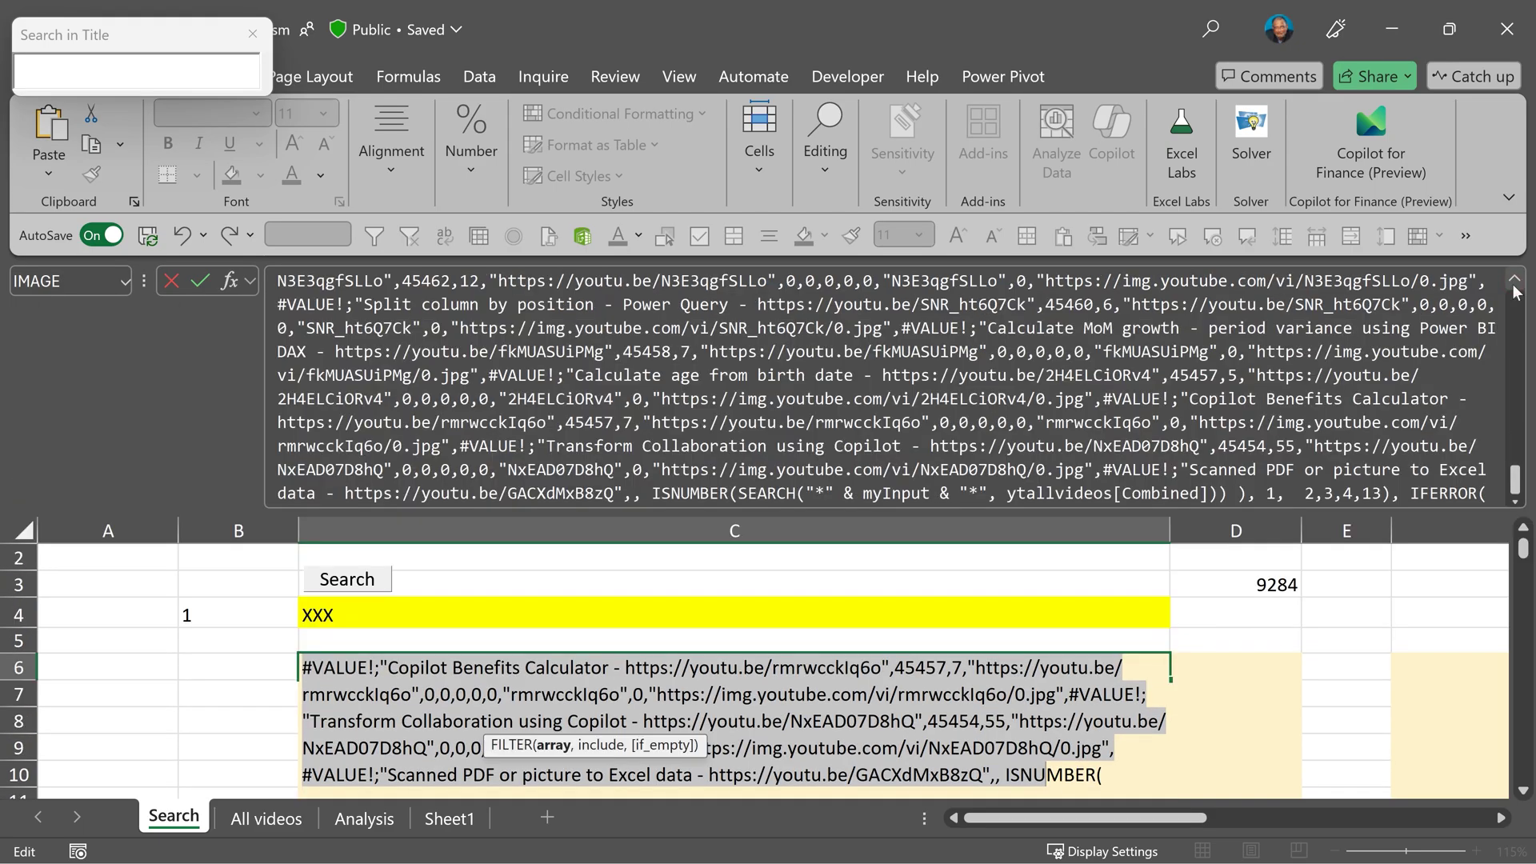
pyautogui.moveTo(1515, 478); pyautogui.dragTo(1510, 335)
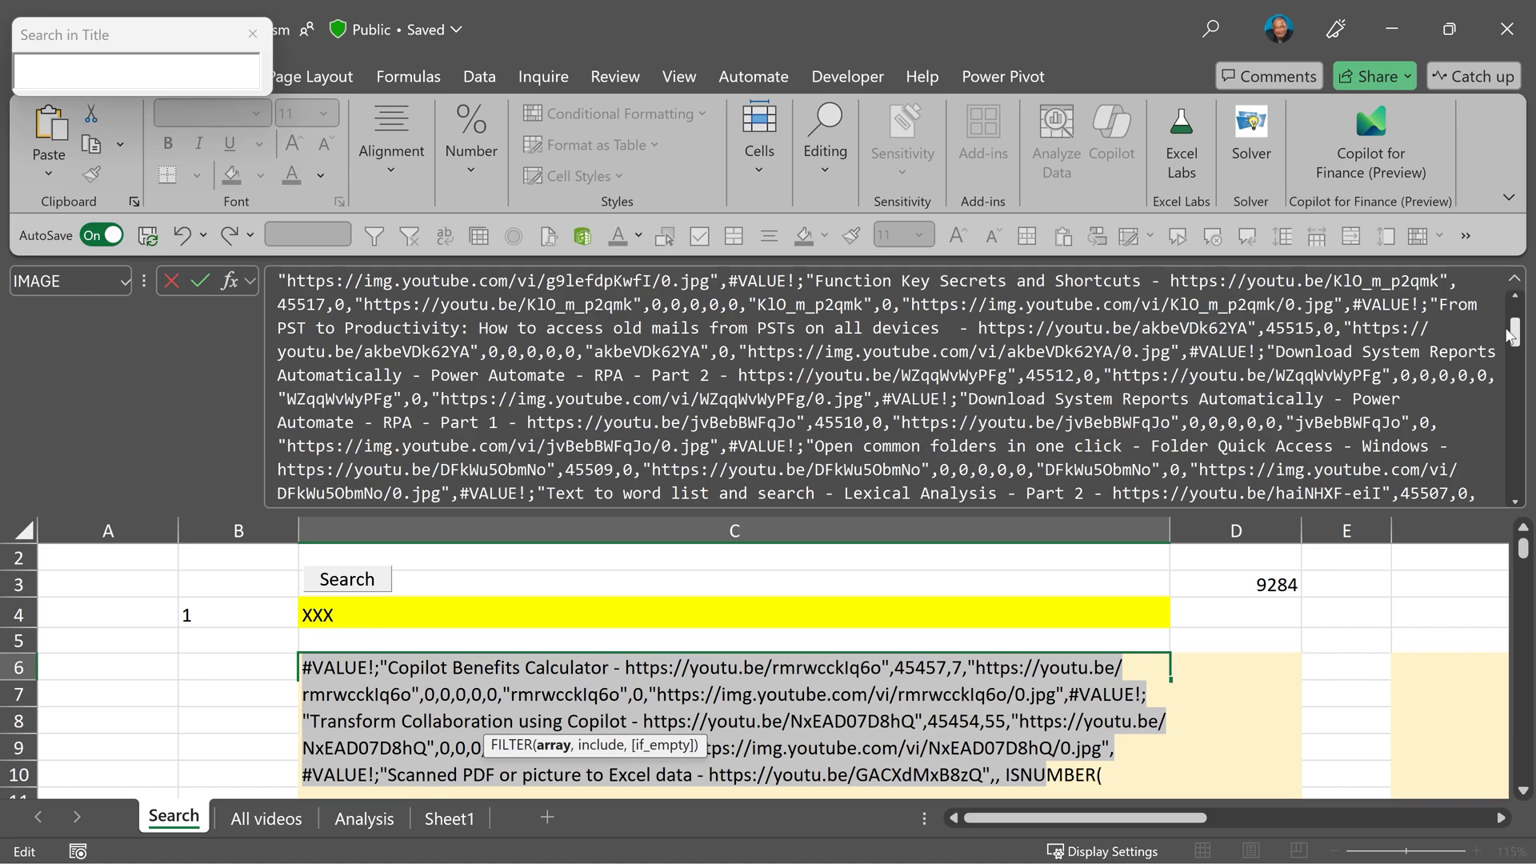
pyautogui.hotkey('ctrl', 'z')
pyautogui.hotkey('ctrl', 'z')
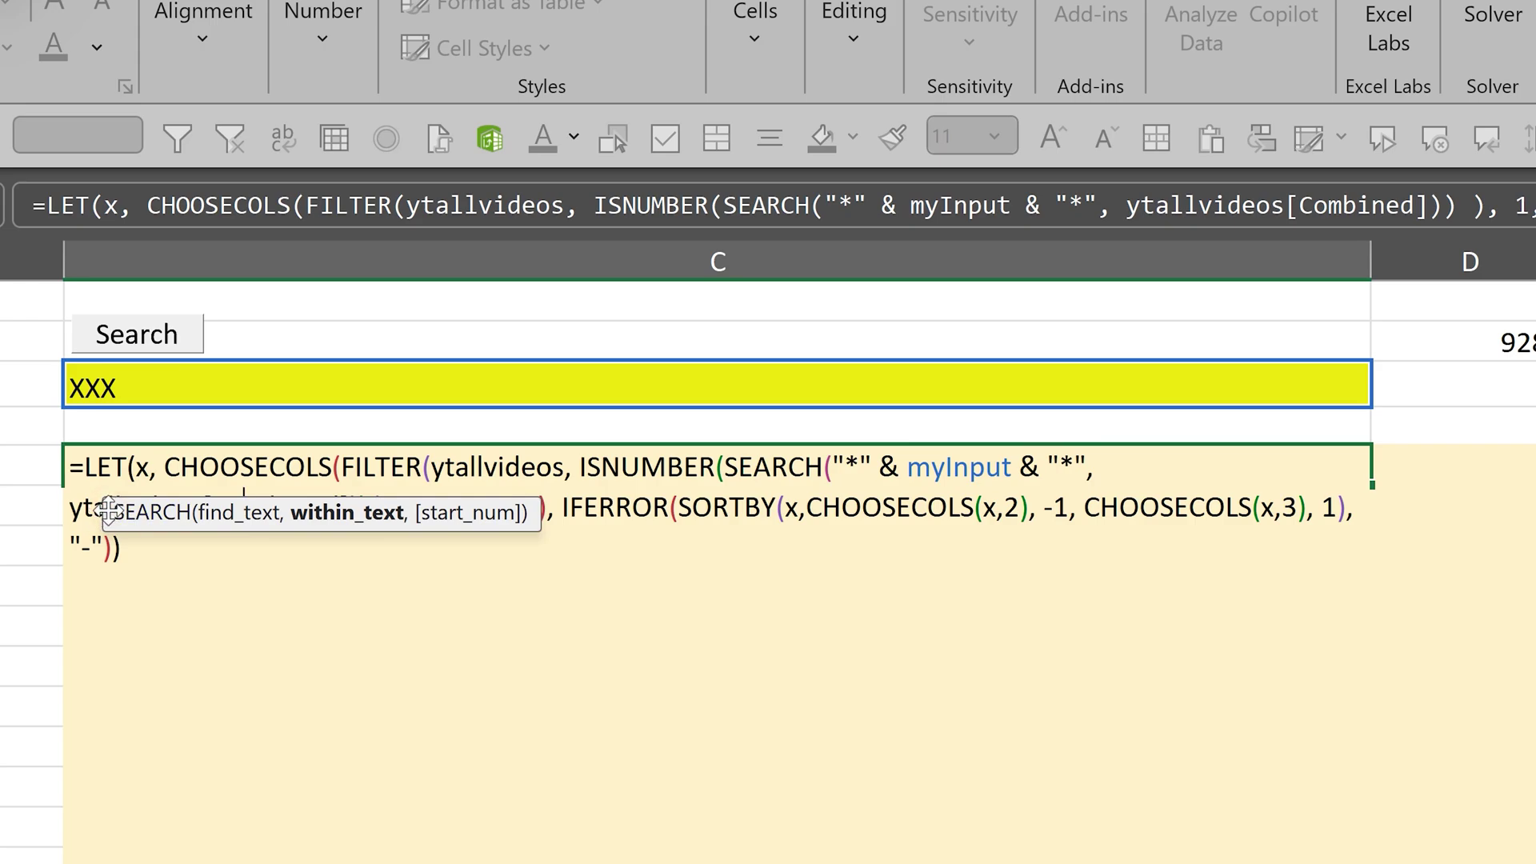
# - Drag the SEARCH argument tip below the formula, clearing its second line
pyautogui.moveTo(103, 514); pyautogui.dragTo(24, 616)
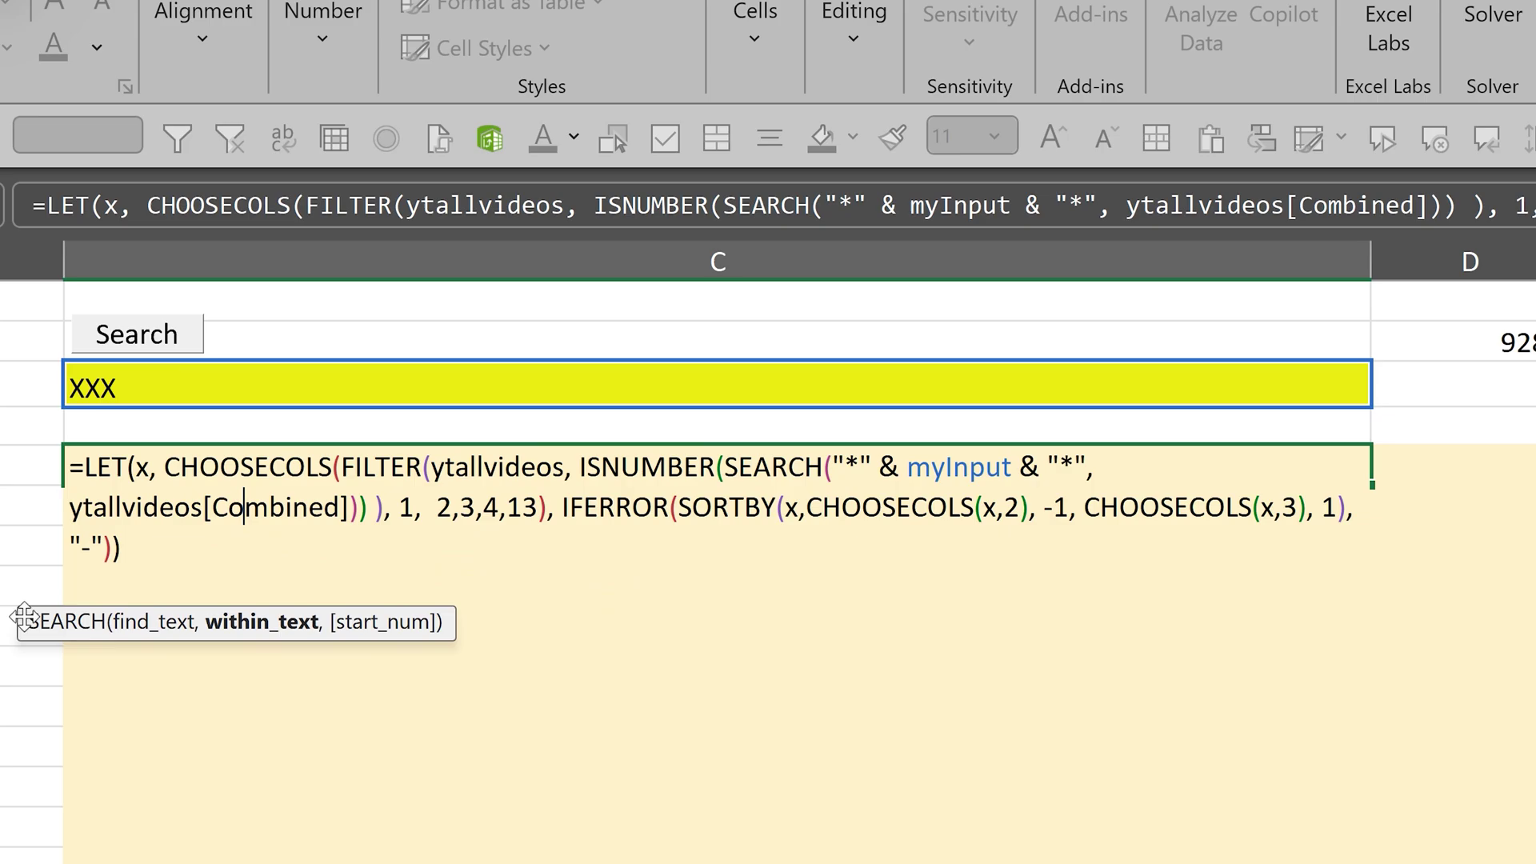